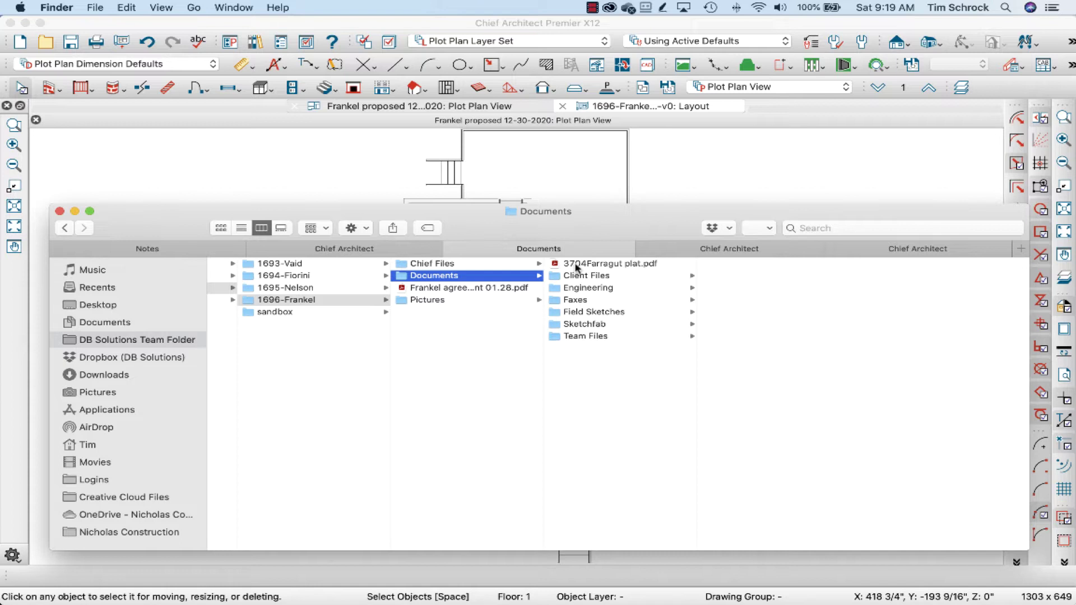
Import the current page of the Farragut plat PDF into the plot plan and move it clear of the floor plan's right side.
{"action": "scroll", "coordinate": [577, 268], "scroll_direction": "right", "scroll_amount": 1}
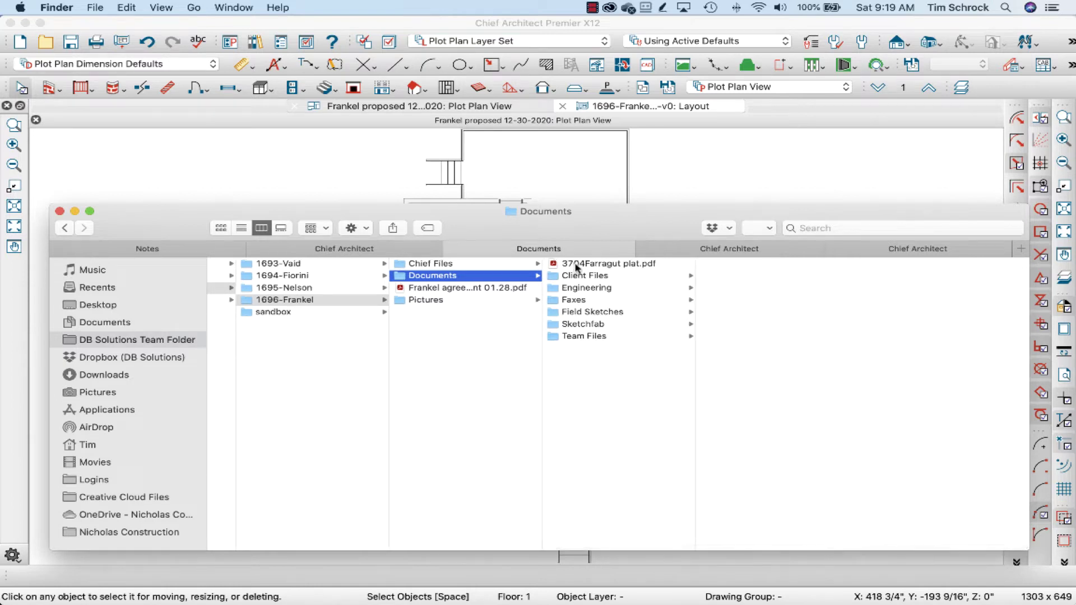
{"action": "left_click_drag", "start_coordinate": [577, 267], "coordinate": [722, 253]}
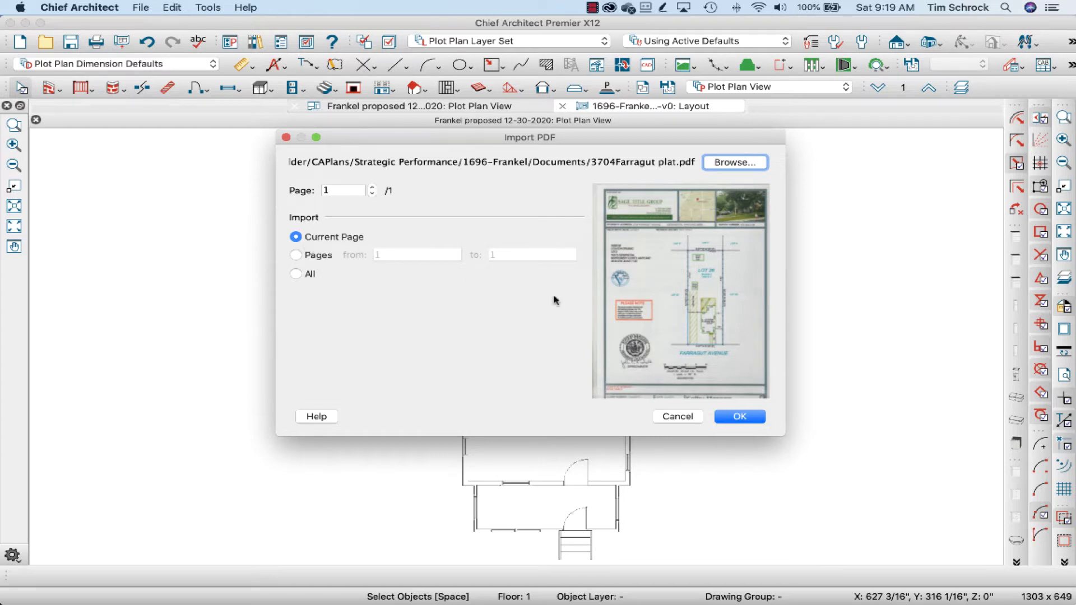
{"action": "left_click", "coordinate": [739, 417]}
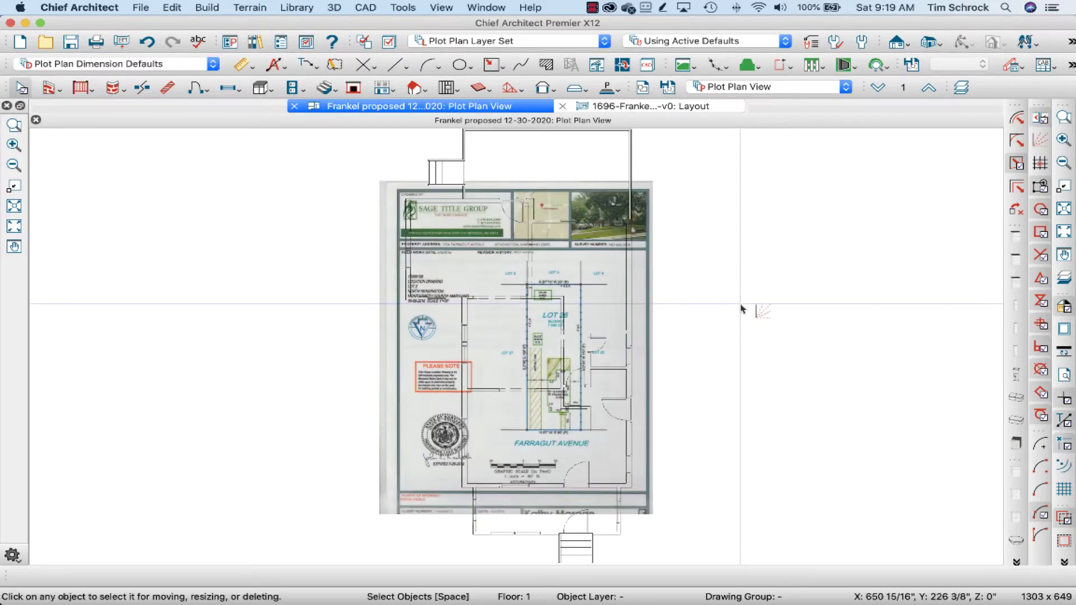
{"action": "left_click", "coordinate": [396, 318]}
{"action": "left_click", "coordinate": [396, 391]}
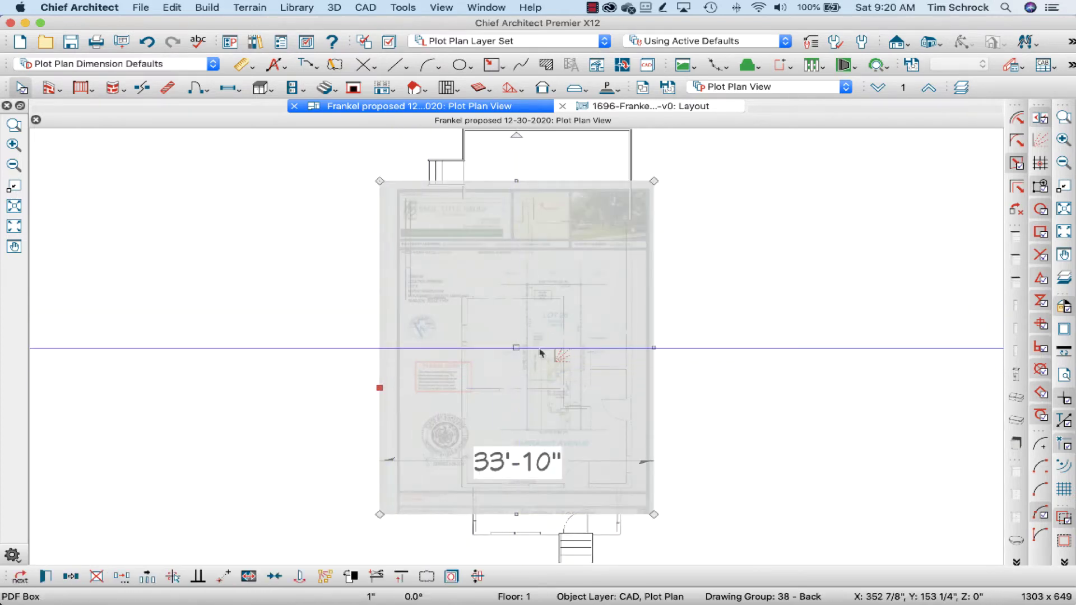
{"action": "left_click_drag", "start_coordinate": [512, 348], "coordinate": [879, 339]}
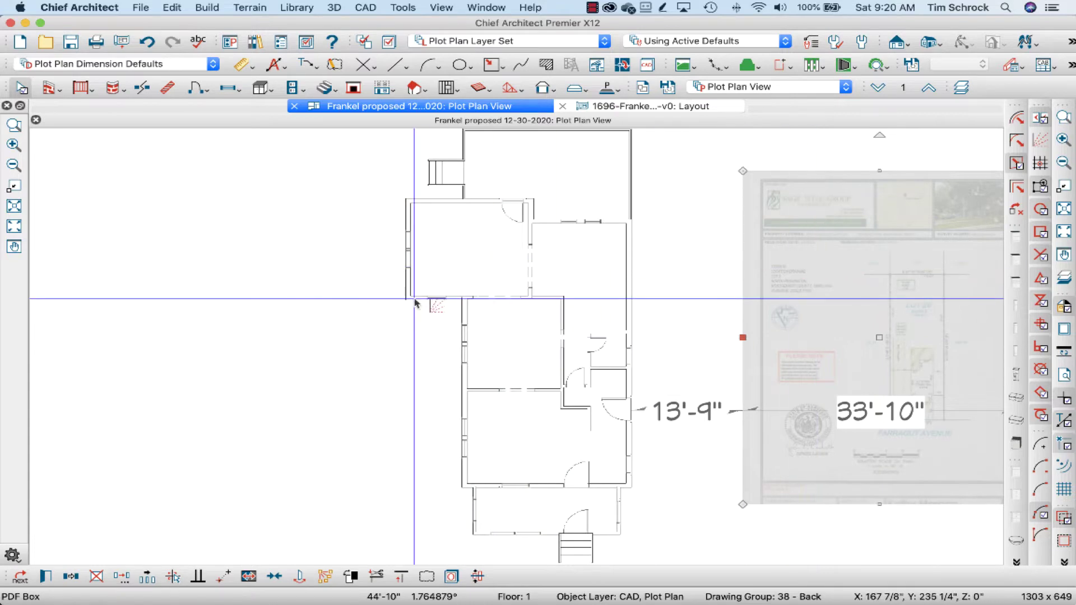
Copy the CAD, Plot Plan layer as CAD, Plot Plan 2 and assign the plat PDF box to the new layer.
{"action": "key", "text": "super+e"}
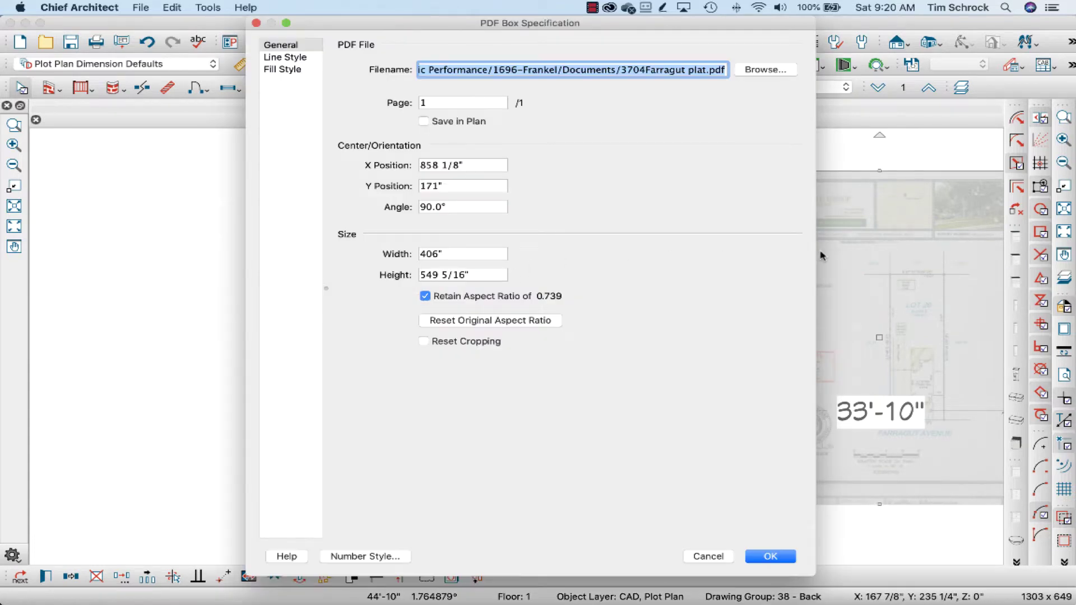
{"action": "left_click", "coordinate": [298, 62]}
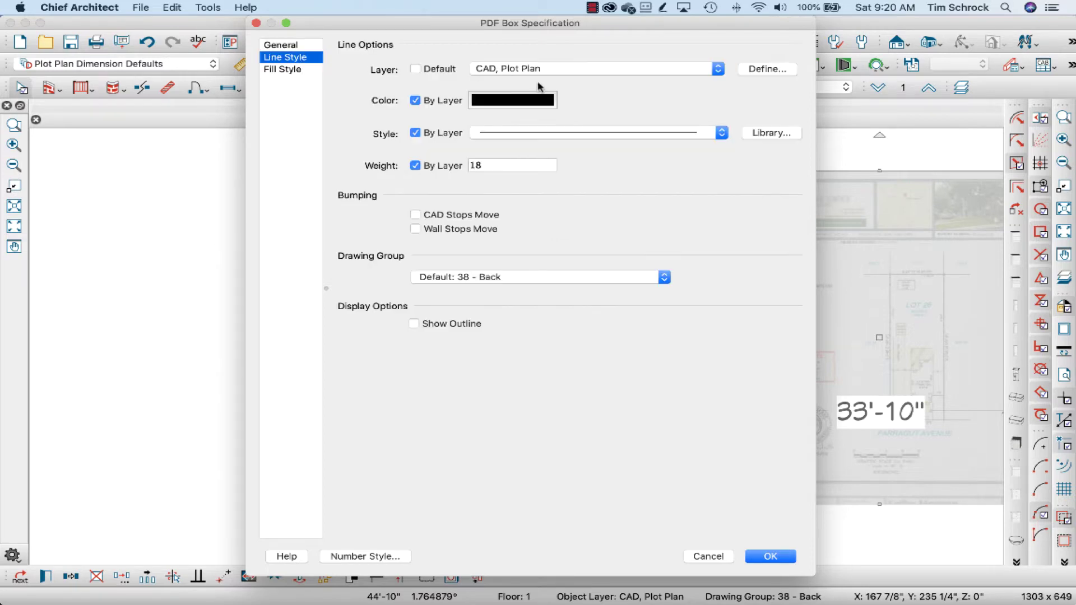
{"action": "left_click", "coordinate": [555, 68]}
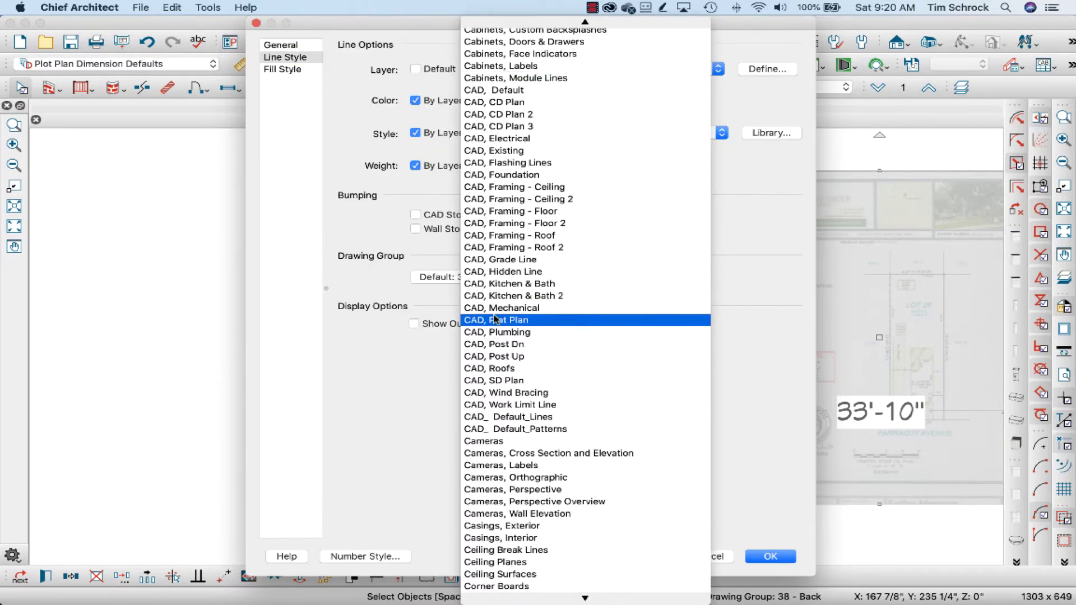
{"action": "left_click", "coordinate": [765, 69]}
{"action": "left_click", "coordinate": [767, 69]}
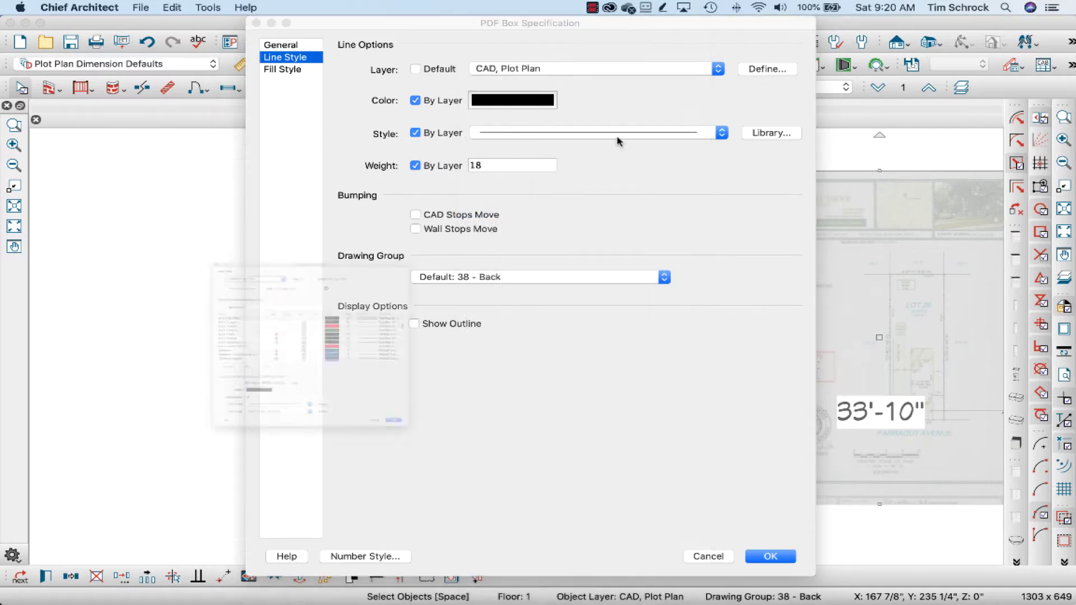
{"action": "left_click", "coordinate": [170, 415]}
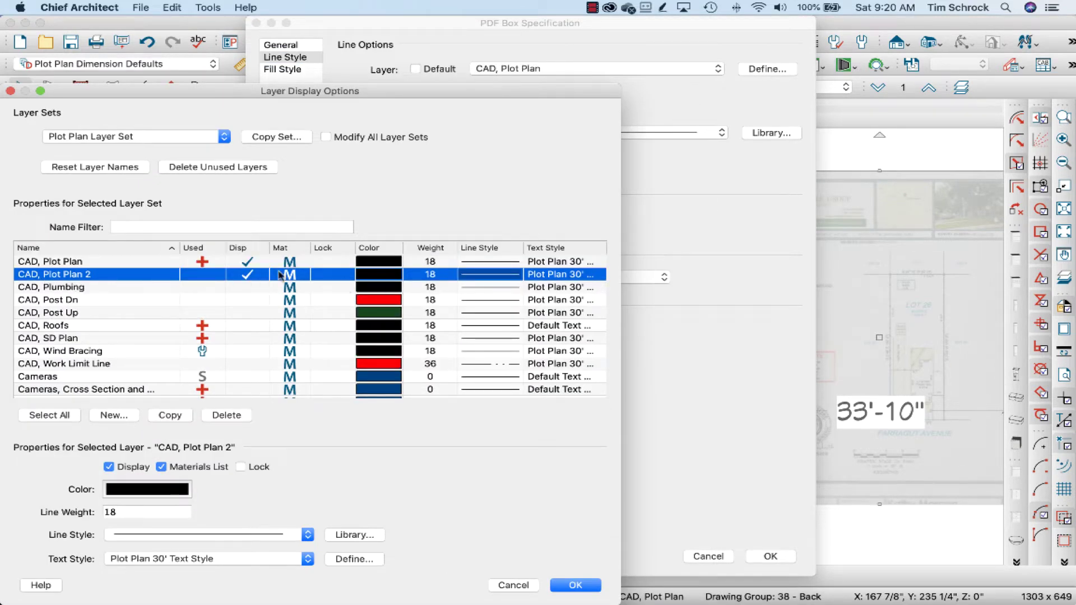
{"action": "left_click", "coordinate": [577, 585]}
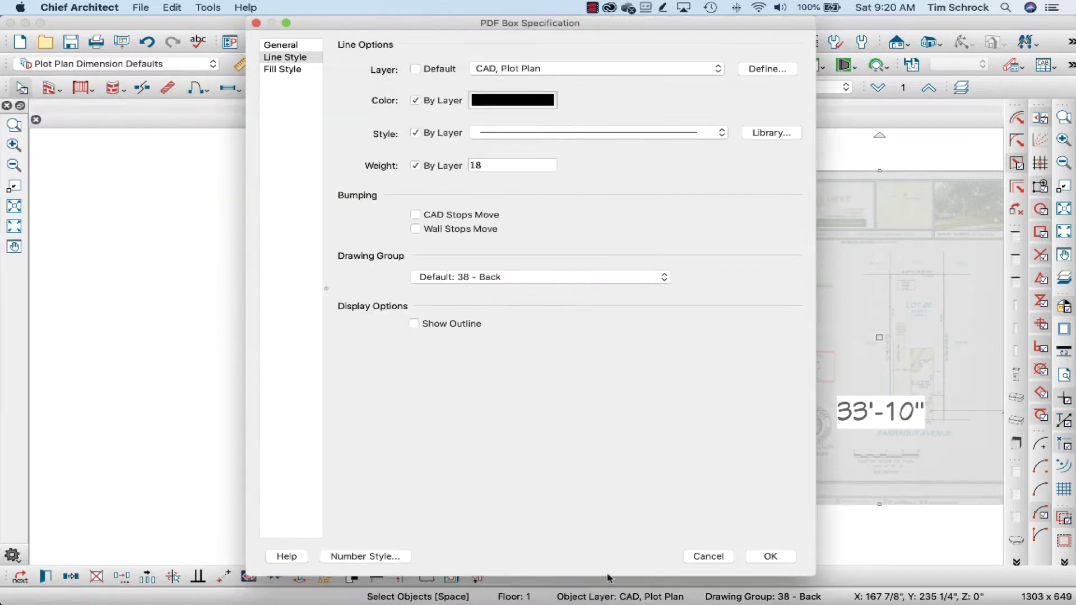
{"action": "left_click", "coordinate": [770, 559]}
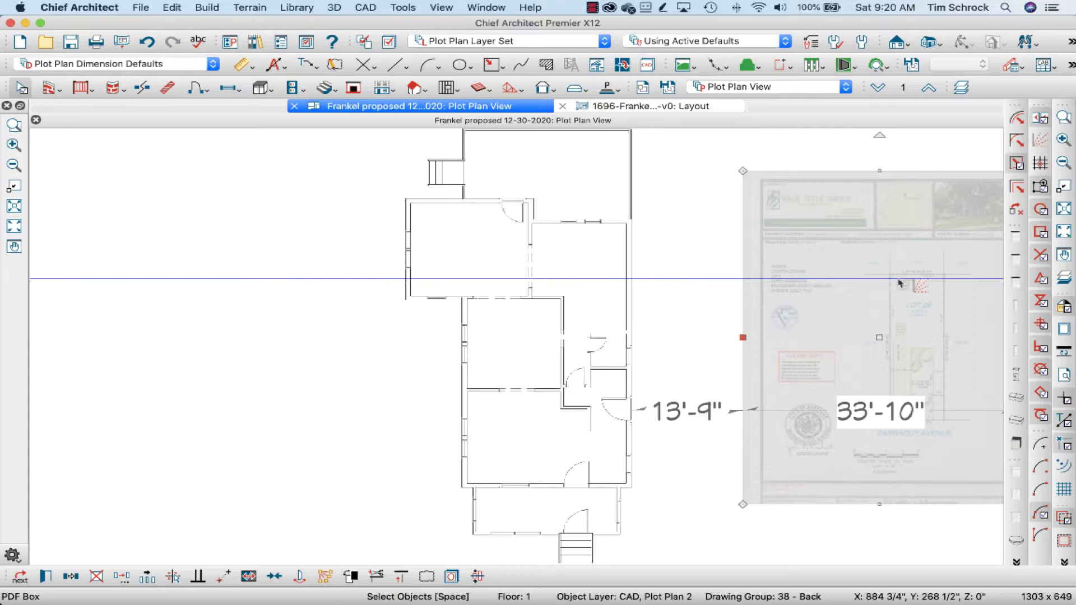
Frame the 18.0' front wall of the house on the plat closely for tracing and toggle Angle Snaps.
{"action": "key", "text": "F7"}
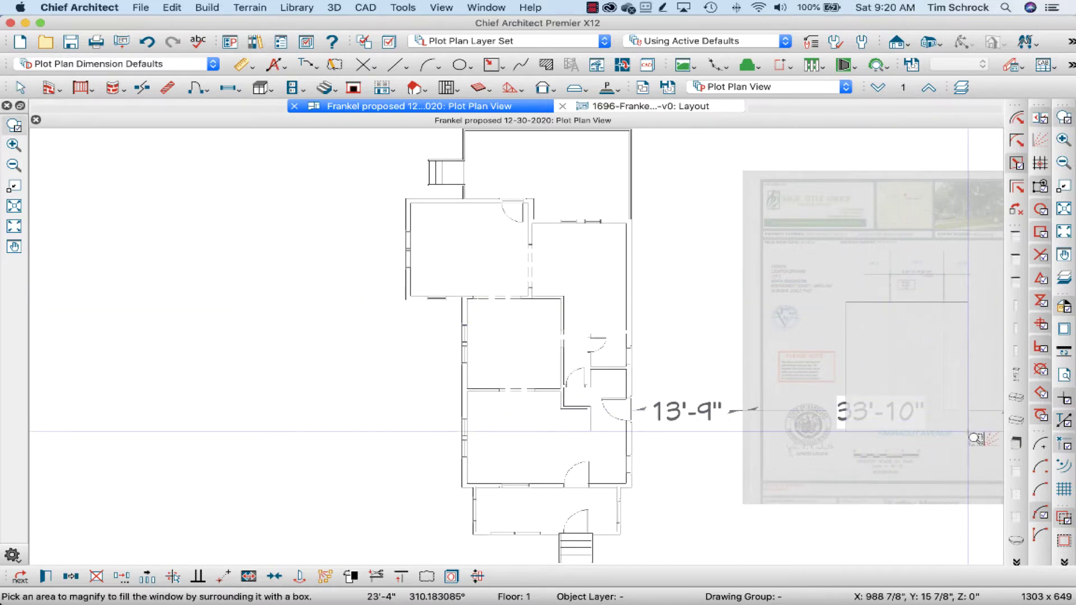
{"action": "left_click_drag", "start_coordinate": [975, 439], "coordinate": [841, 303]}
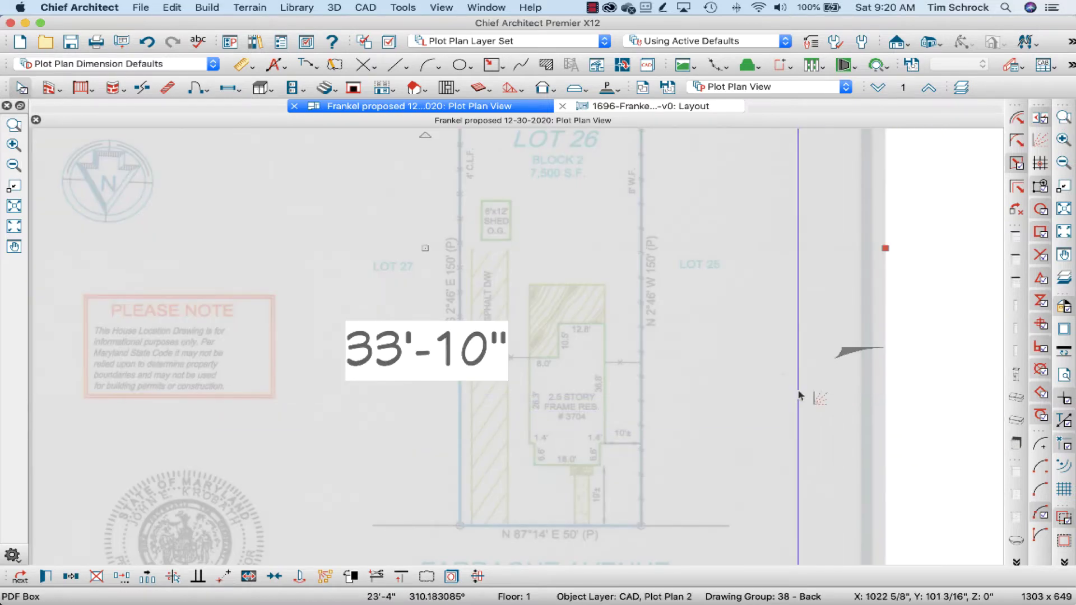
{"action": "key", "text": "Escape"}
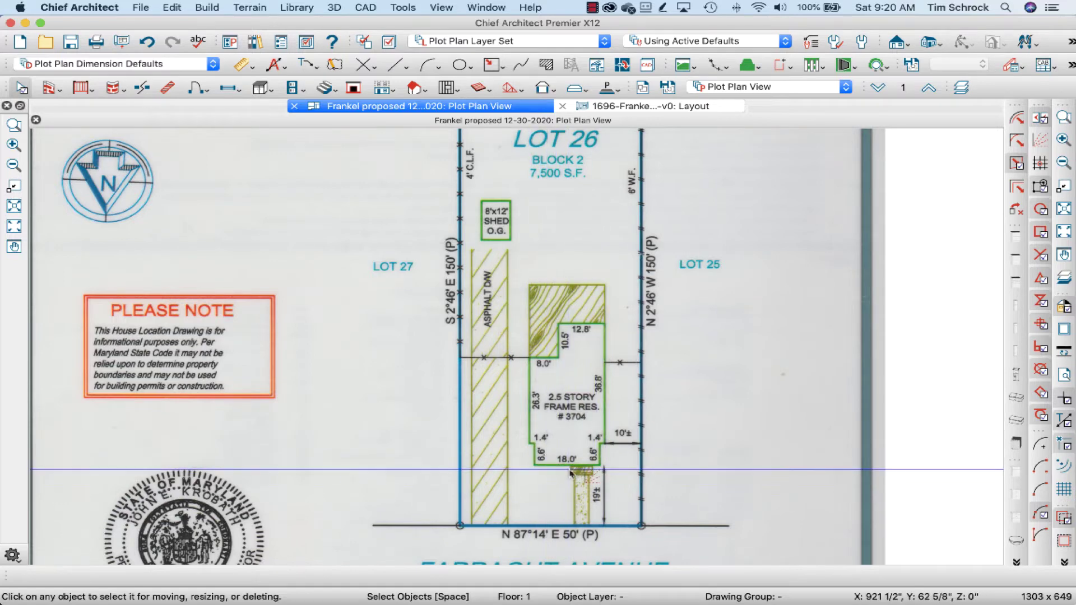
{"action": "key", "text": "F6"}
{"action": "left_click_drag", "start_coordinate": [623, 439], "coordinate": [628, 441]}
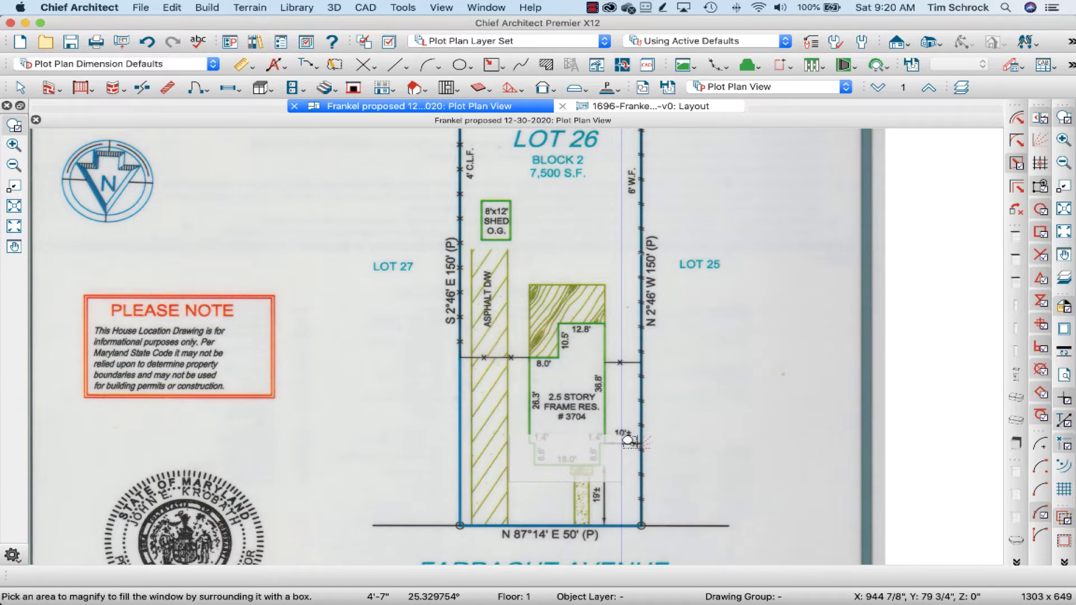
{"action": "left_click_drag", "start_coordinate": [628, 441], "coordinate": [507, 476]}
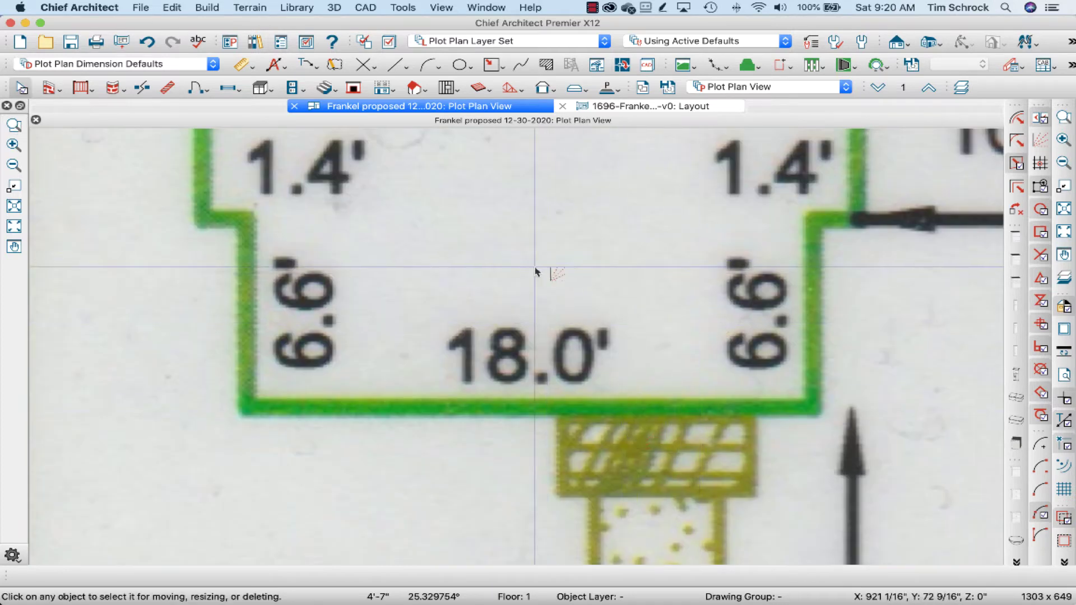
{"action": "left_click", "coordinate": [1040, 141]}
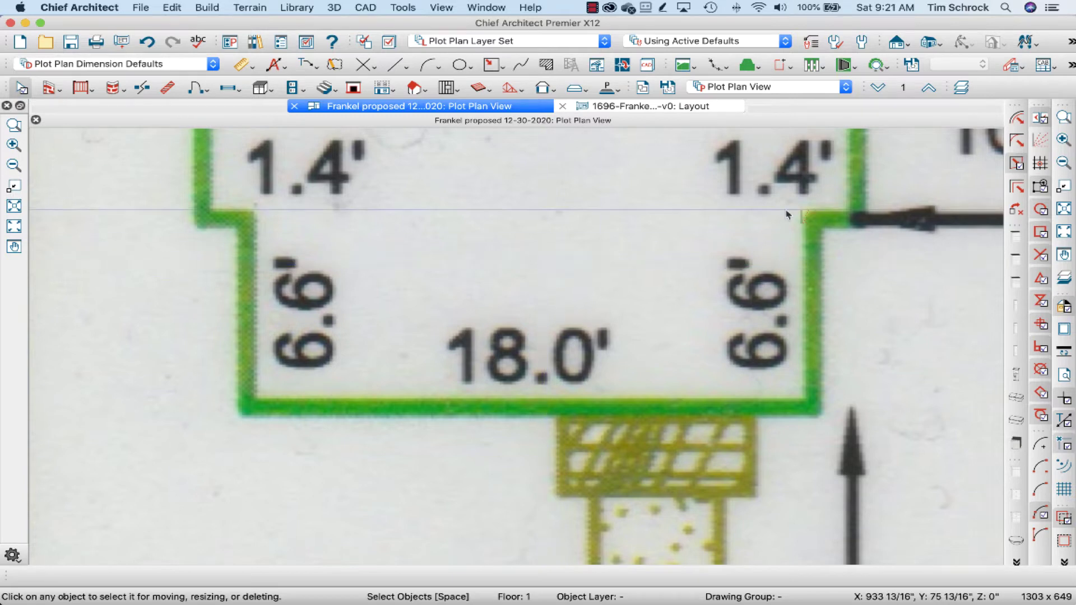
{"action": "left_click", "coordinate": [1039, 141]}
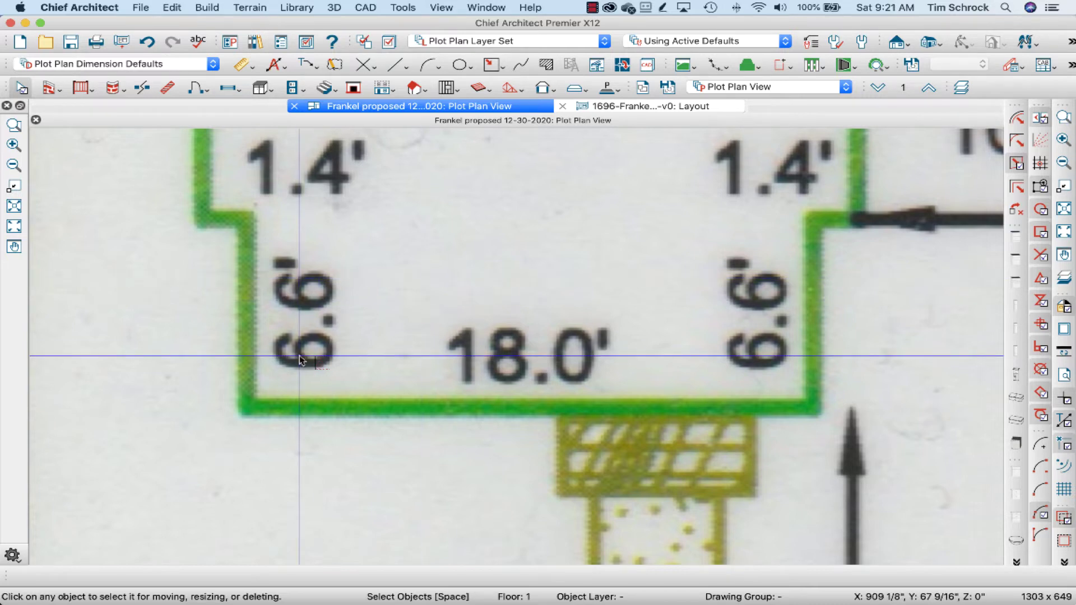
{"action": "key", "text": "w"}
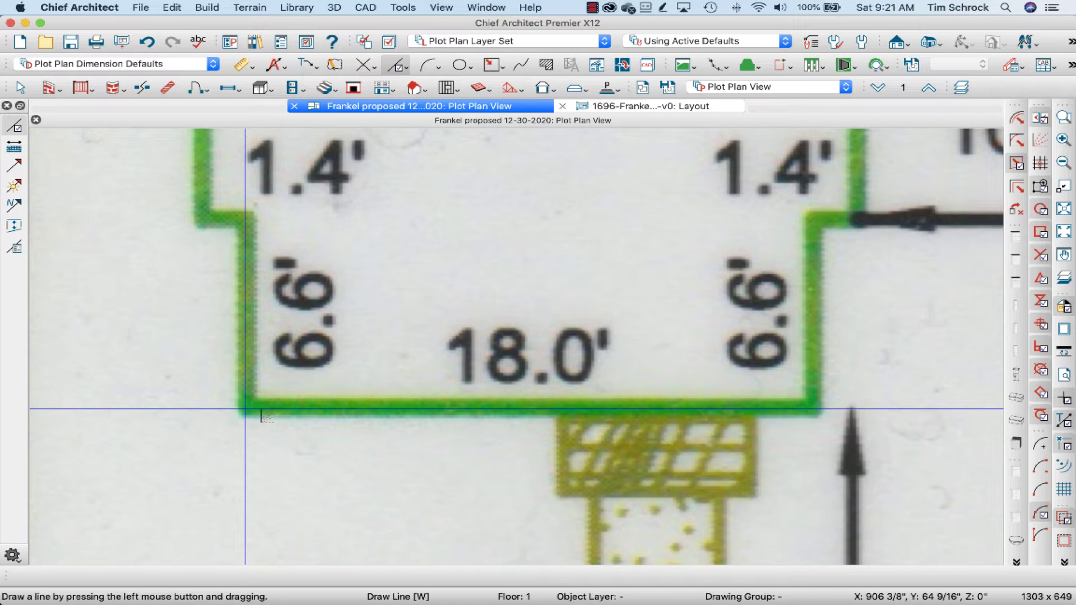
{"action": "left_click_drag", "start_coordinate": [261, 415], "coordinate": [835, 417]}
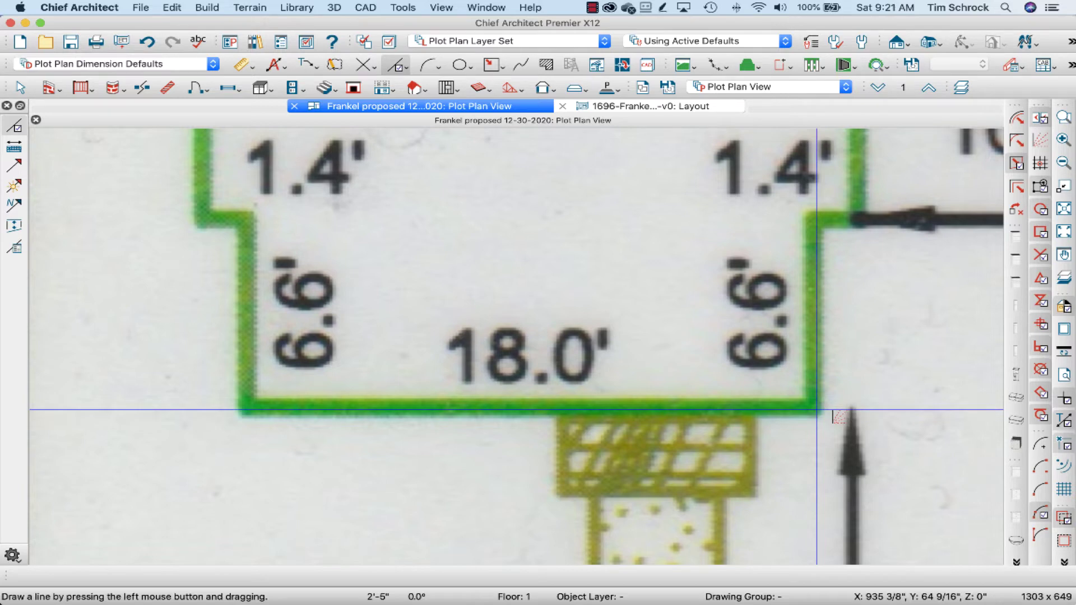
{"action": "left_click_drag", "start_coordinate": [835, 417], "coordinate": [824, 415]}
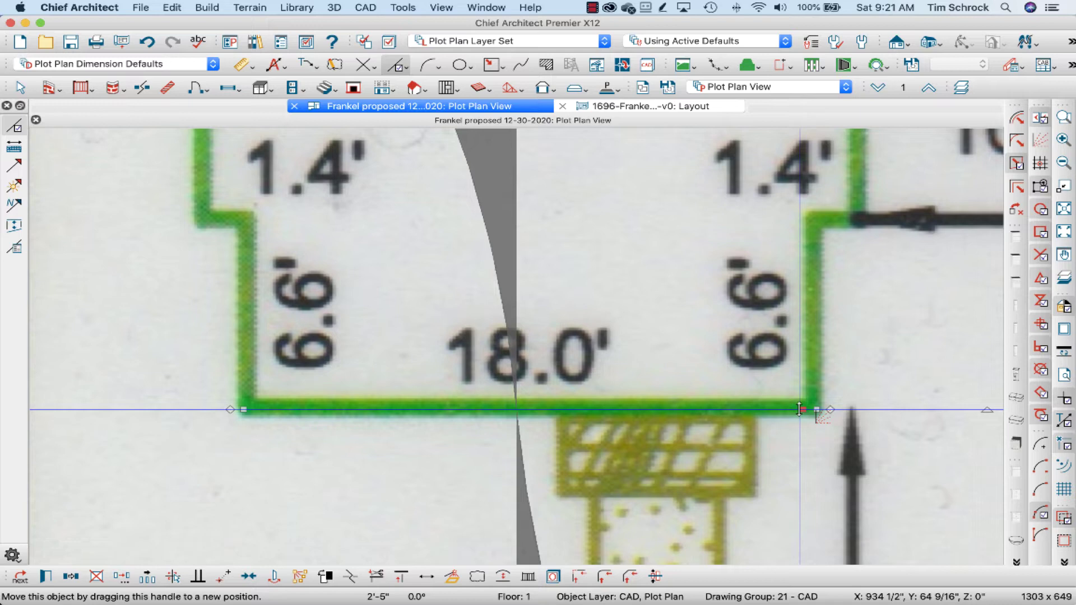
{"action": "key", "text": "Escape"}
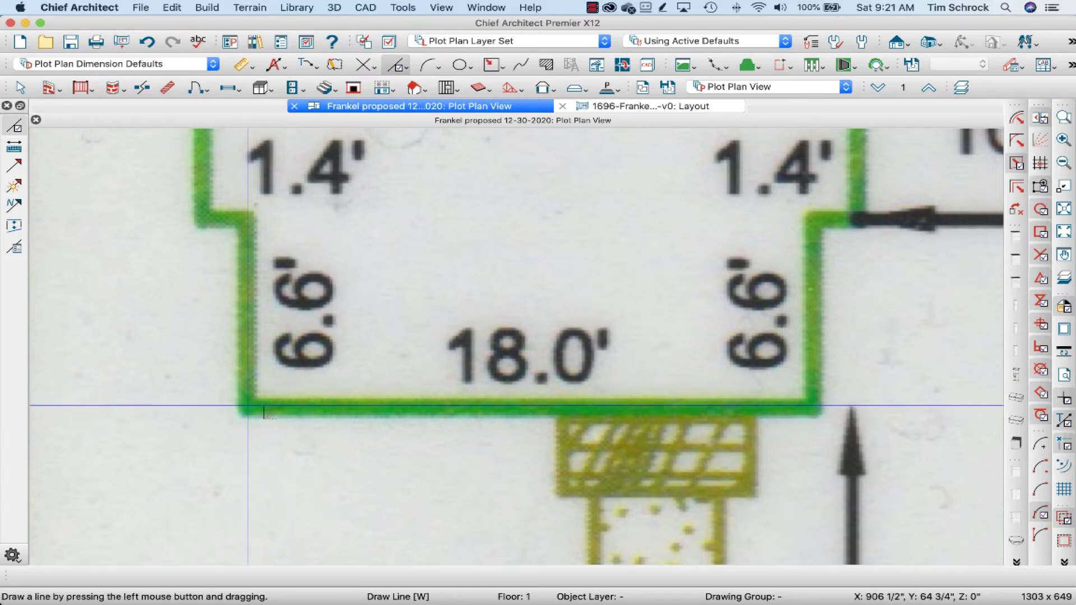
Draw a line about 28.7" long along the plat's 18.0' front wall and copy its exact length from the line specification.
{"action": "mouse_move", "coordinate": [248, 405]}
{"action": "left_mouse_down"}
{"action": "mouse_move", "coordinate": [686, 560]}
{"action": "mouse_move", "coordinate": [753, 421]}
{"action": "mouse_move", "coordinate": [813, 408]}
{"action": "left_mouse_up"}
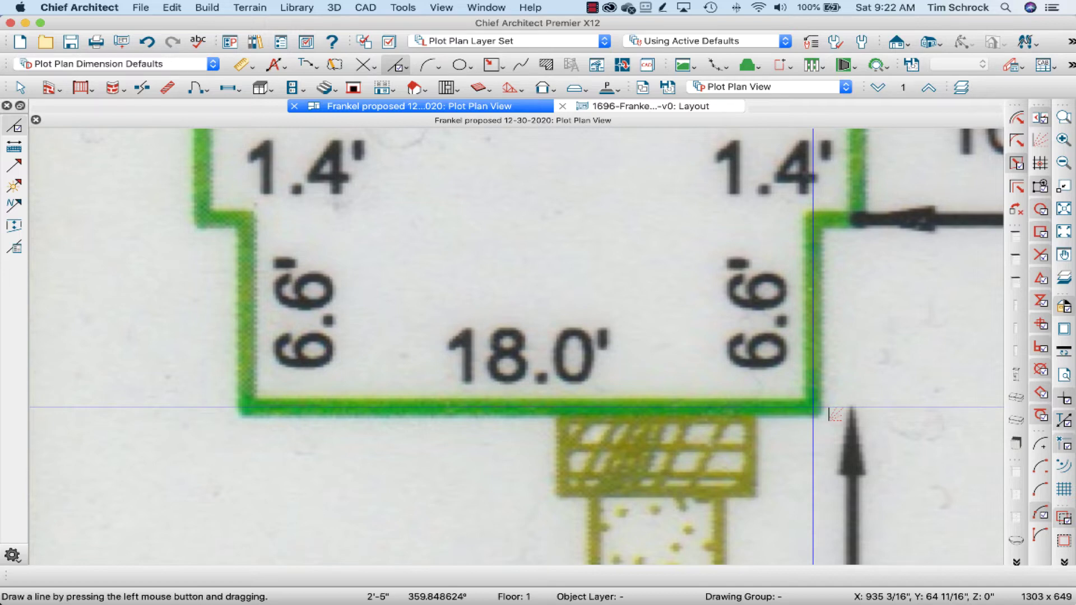
{"action": "left_click_drag", "start_coordinate": [813, 407], "coordinate": [813, 408]}
{"action": "left_click", "coordinate": [604, 406]}
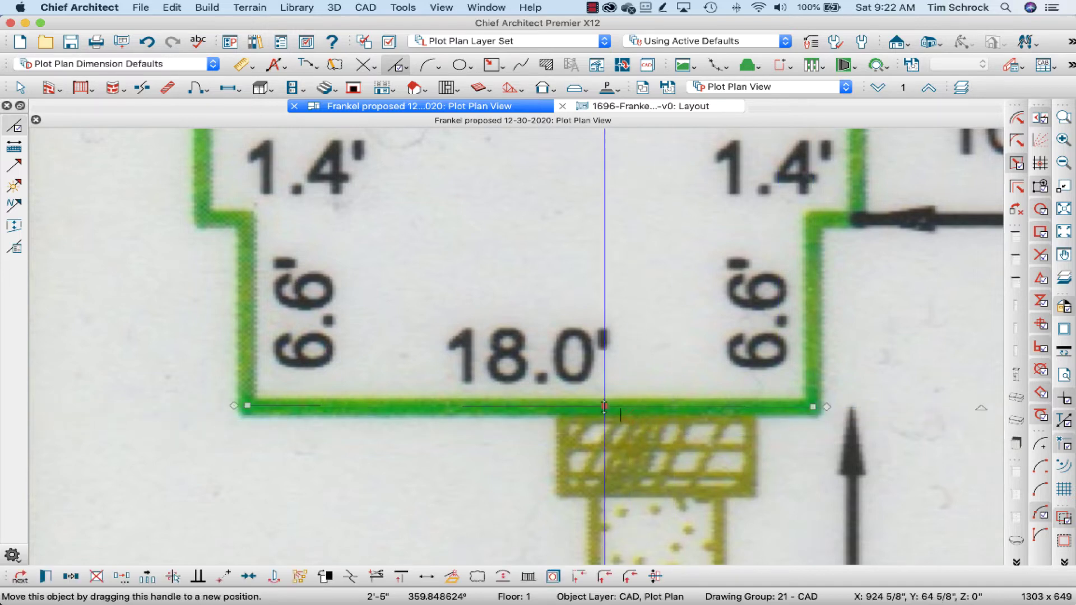
{"action": "double_click", "coordinate": [604, 406]}
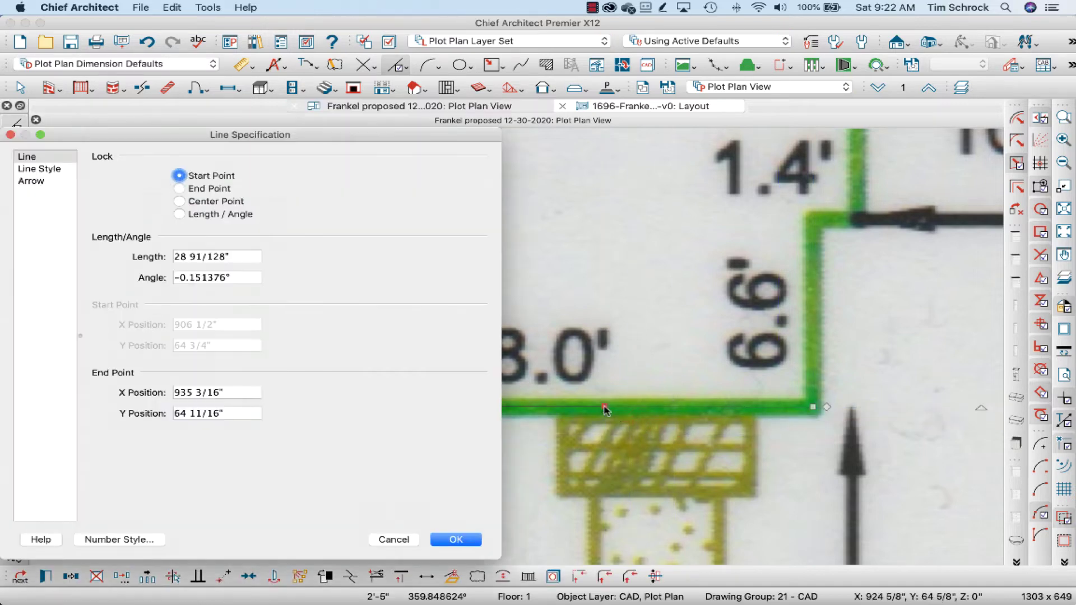
{"action": "left_click", "coordinate": [238, 256]}
{"action": "key", "text": "super+c"}
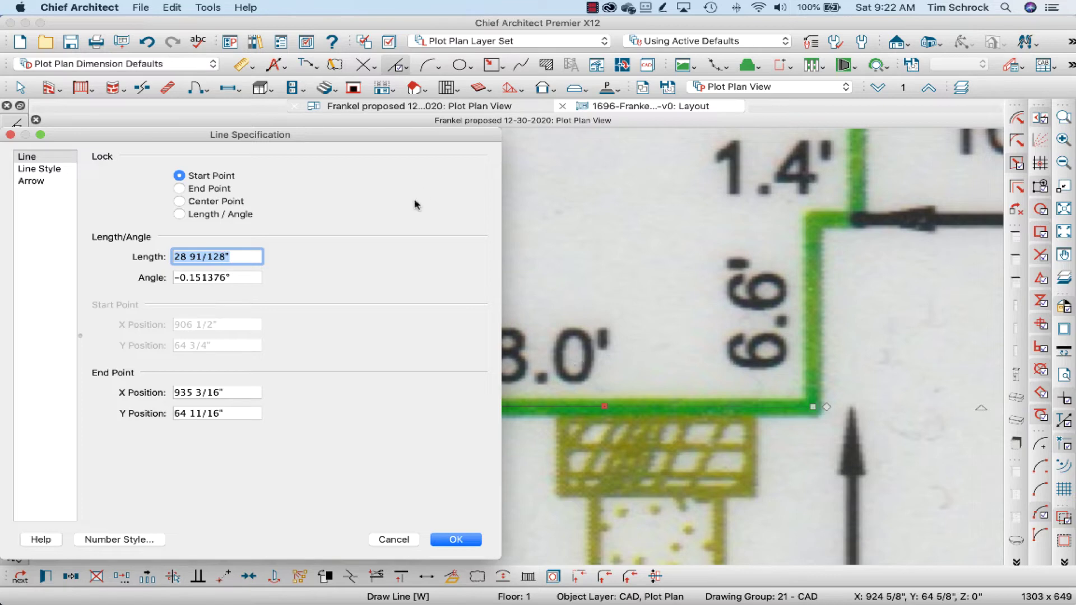
{"action": "left_click", "coordinate": [456, 540]}
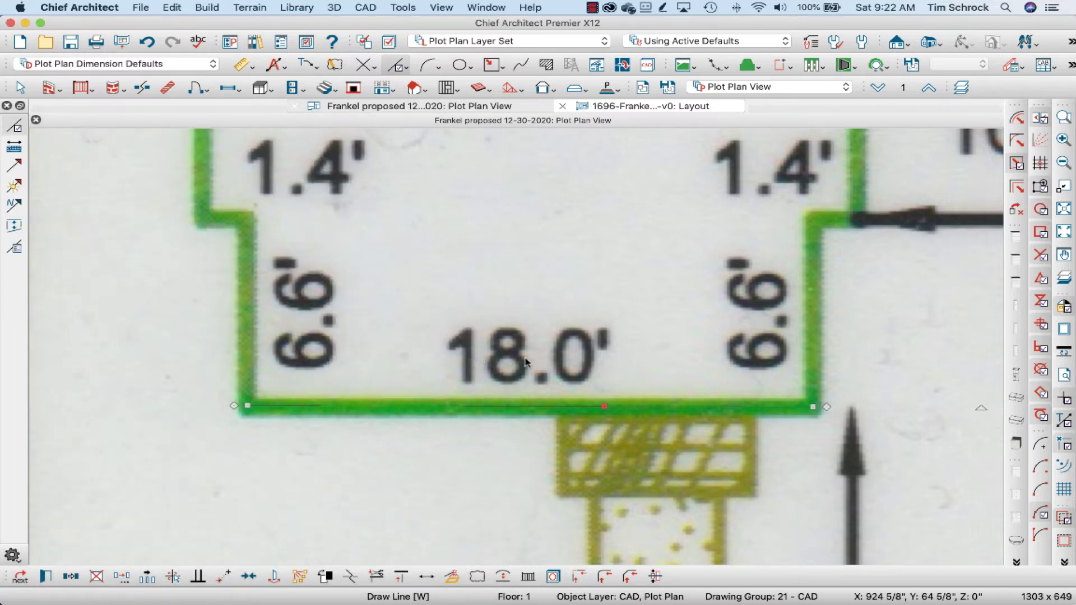
{"action": "left_click", "coordinate": [583, 367]}
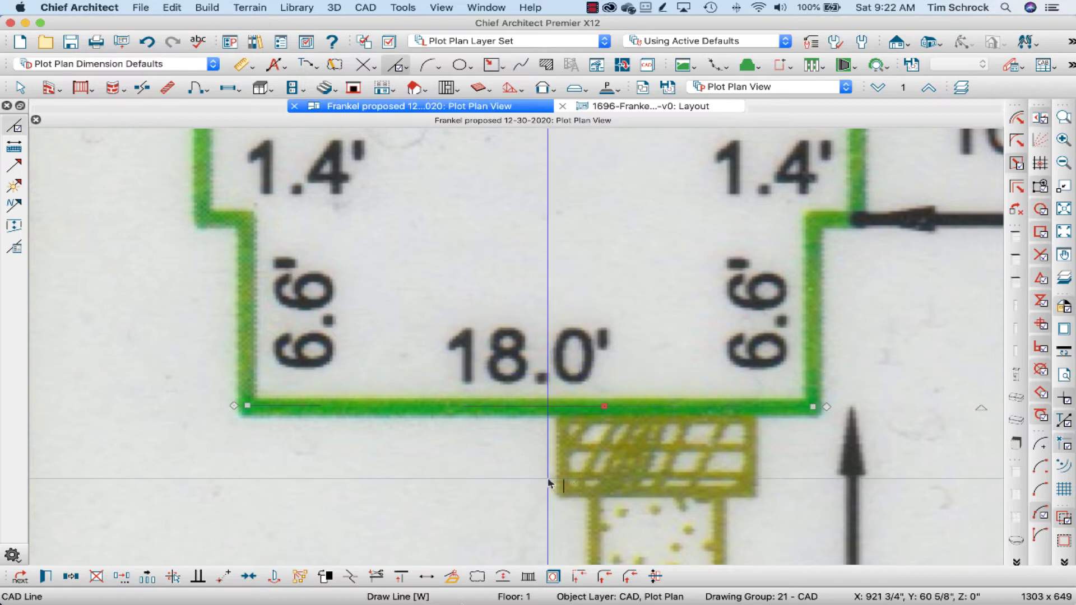
Switch to Chrome, calculate 18' / 28 91/128" with Google, copy the result and return to Chief Architect.
{"action": "left_click", "coordinate": [509, 573]}
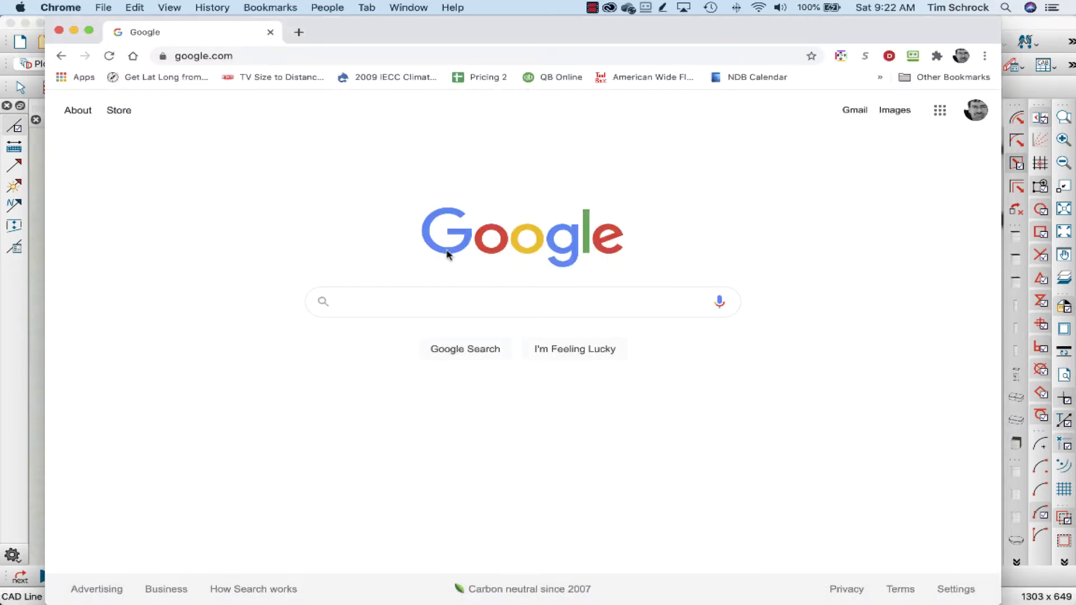
{"action": "type", "text": "18' /"}
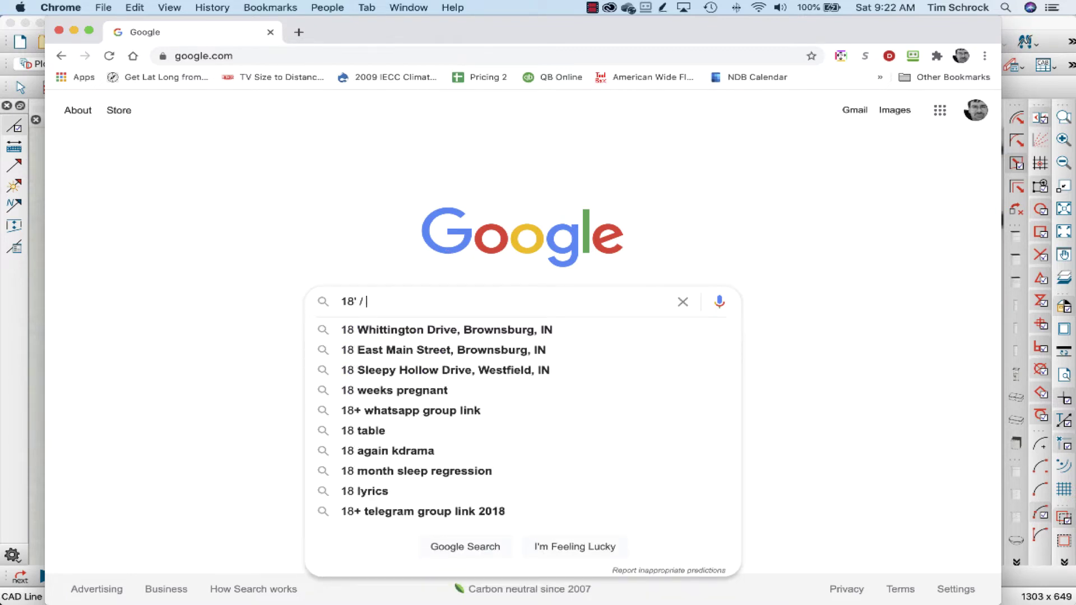
{"action": "key", "text": "super+v"}
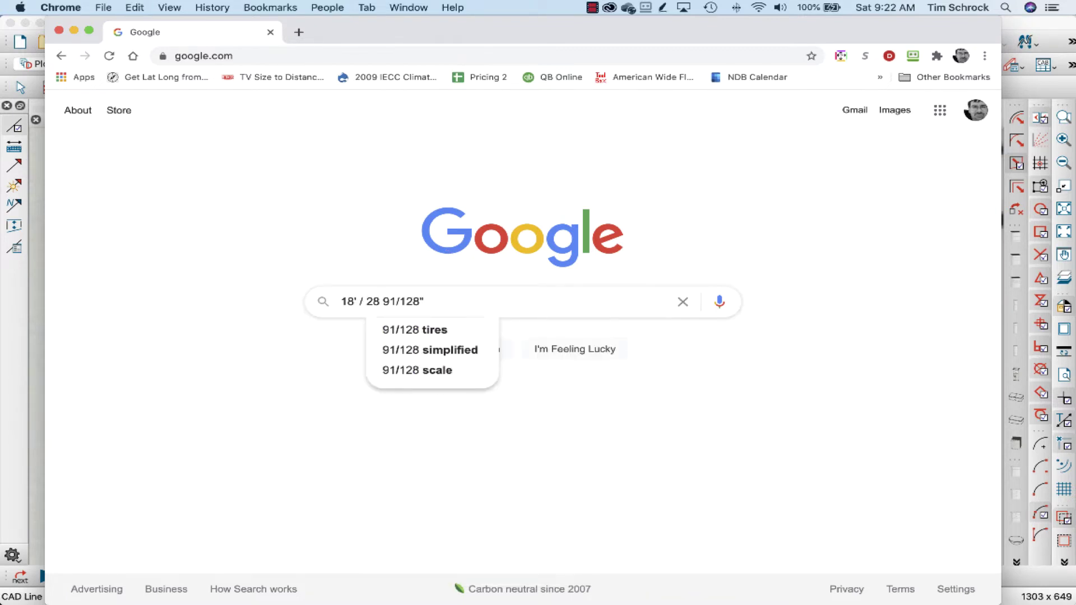
{"action": "key", "text": "Return"}
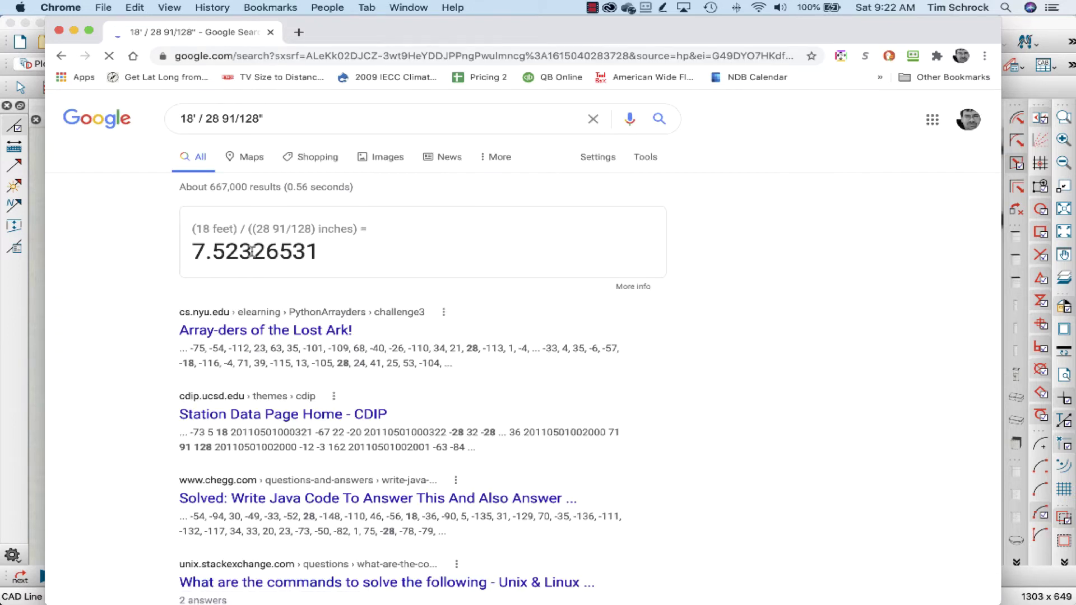
{"action": "left_click_drag", "start_coordinate": [330, 257], "coordinate": [189, 252]}
{"action": "key", "text": "super+c"}
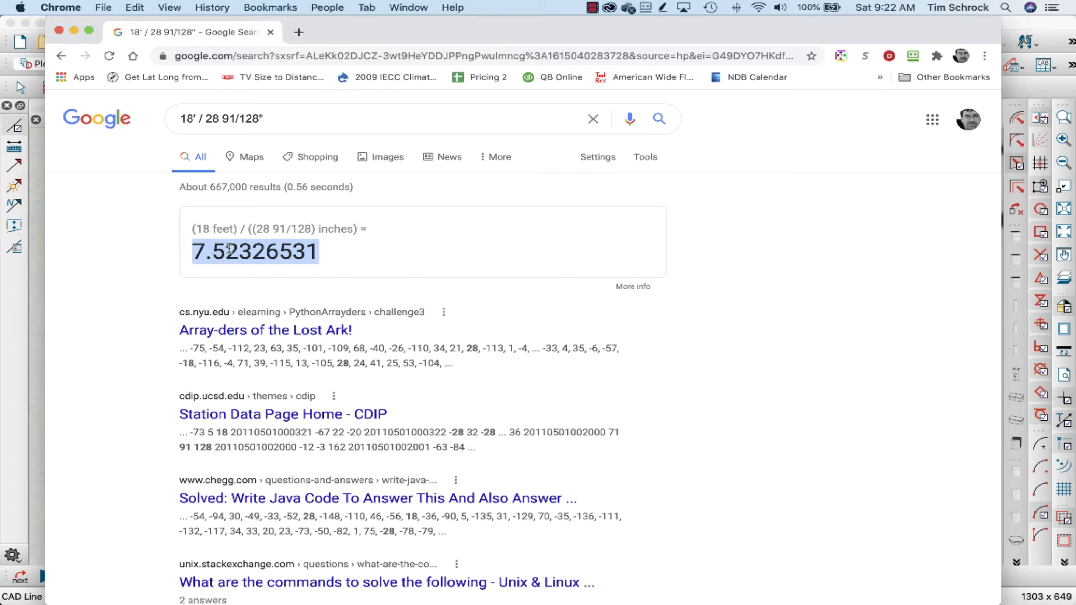
{"action": "key", "text": "super+Tab"}
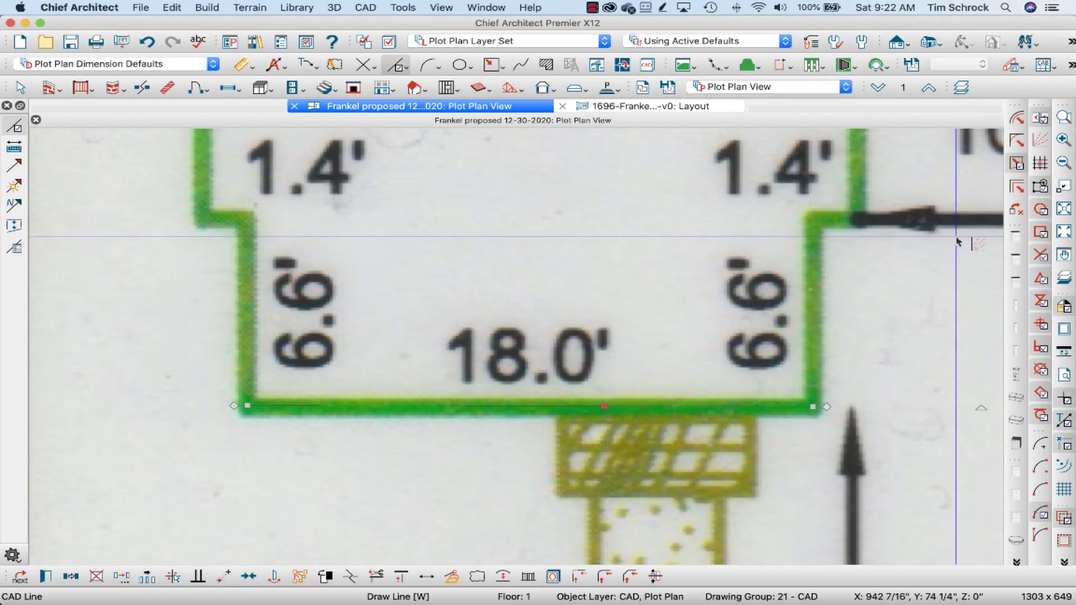
Select the plat PDF box together with the traced wall line and resize both about their center by the copied factor 7.52326531.
{"action": "left_click", "coordinate": [1064, 211]}
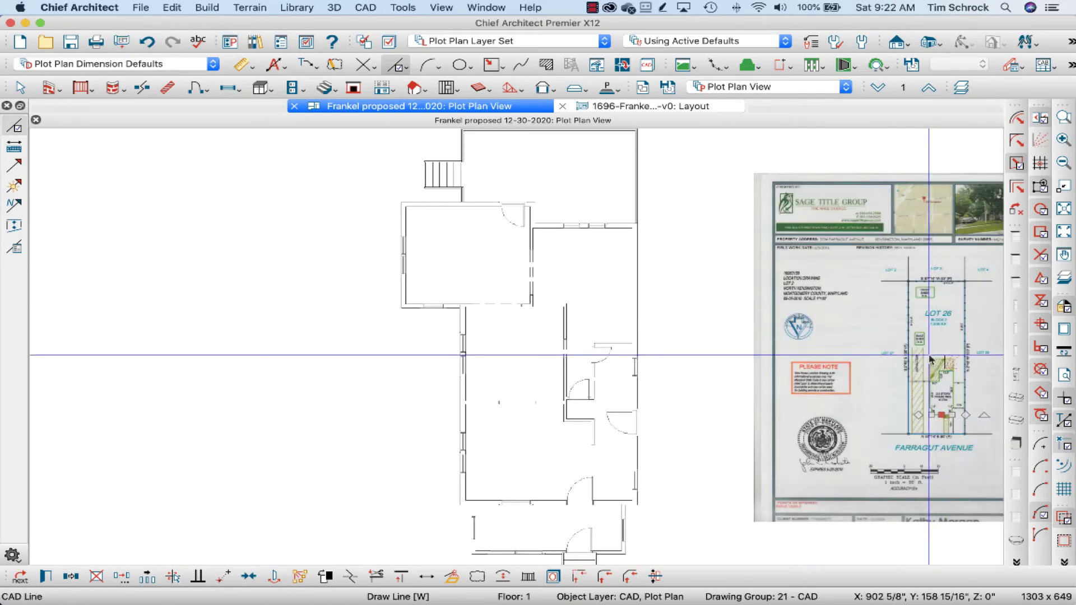
{"action": "key", "text": "space"}
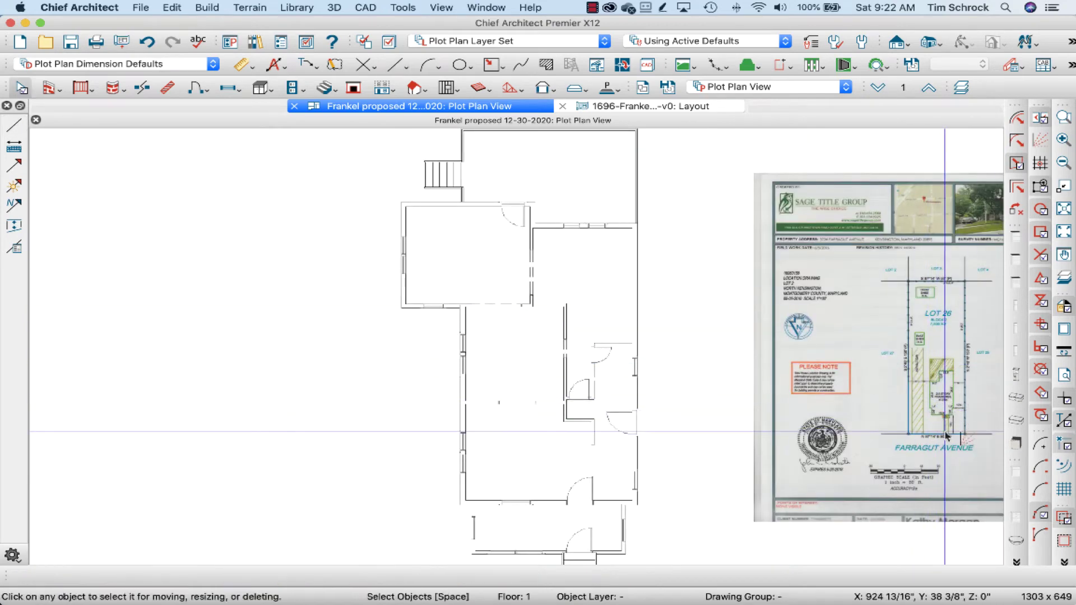
{"action": "left_click", "coordinate": [899, 366]}
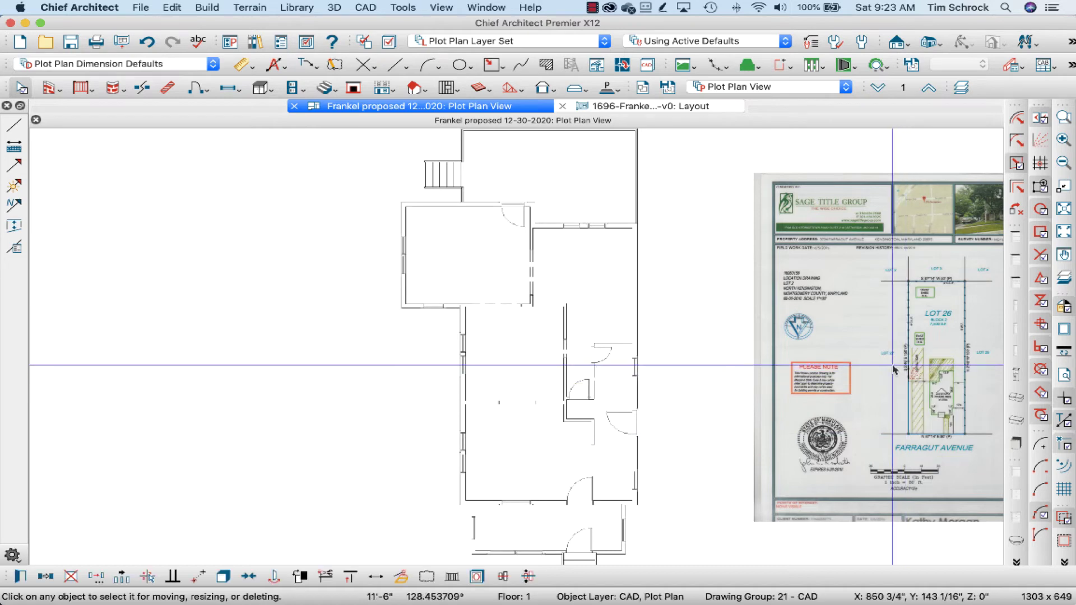
{"action": "left_click", "coordinate": [851, 345], "text": "shift"}
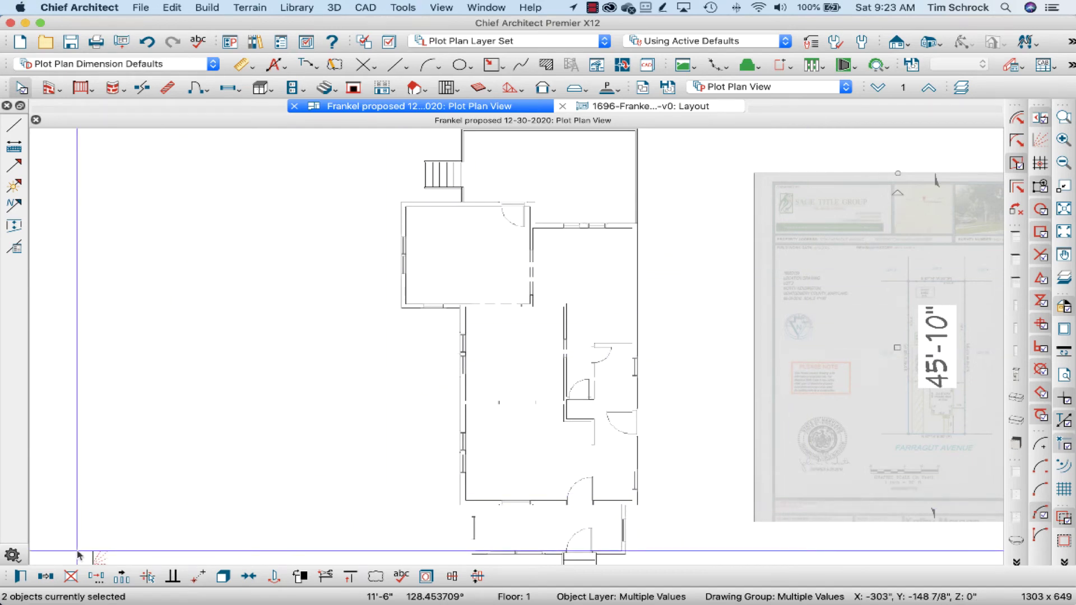
{"action": "left_click", "coordinate": [96, 577]}
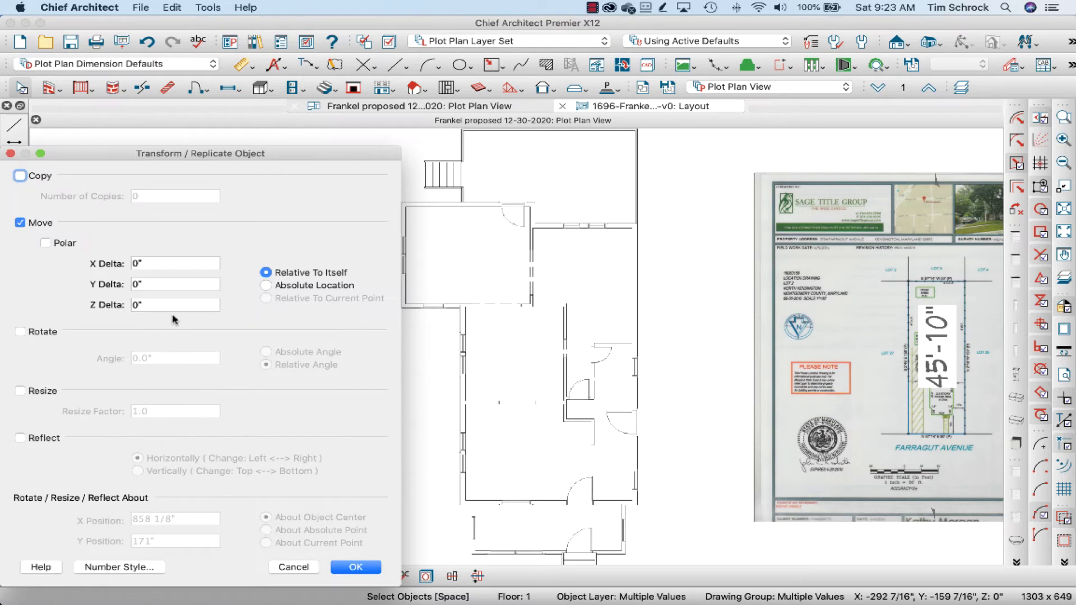
{"action": "left_click", "coordinate": [38, 392]}
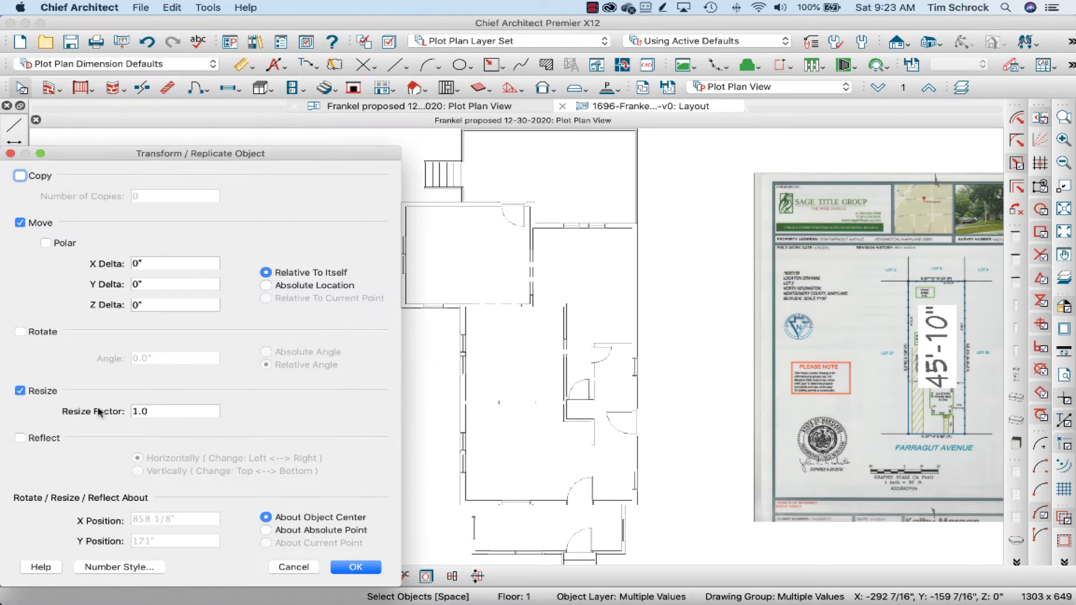
{"action": "left_click", "coordinate": [173, 411]}
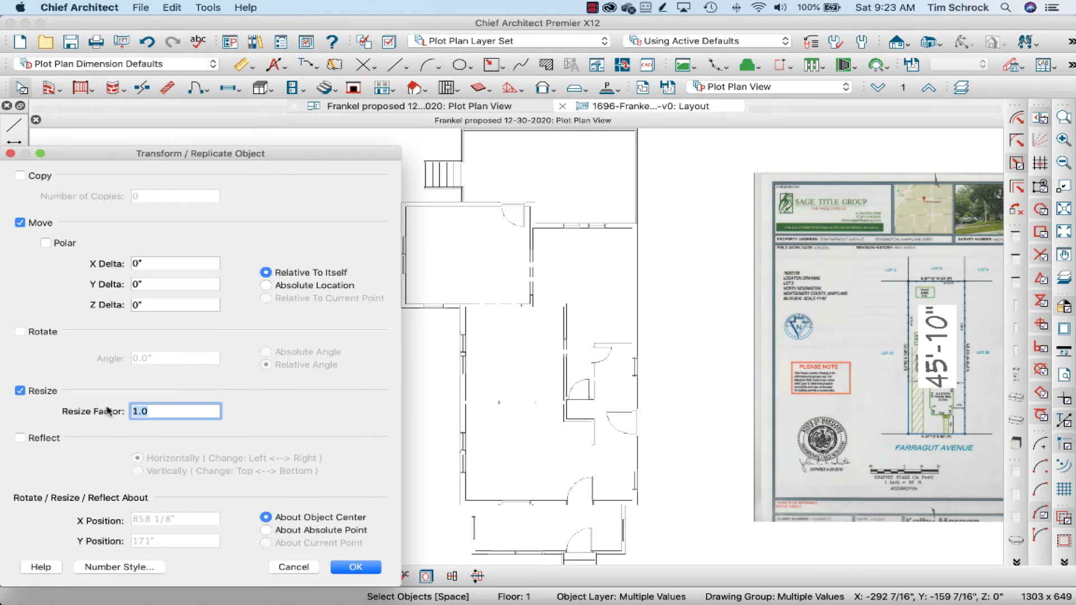
{"action": "key", "text": "super+v"}
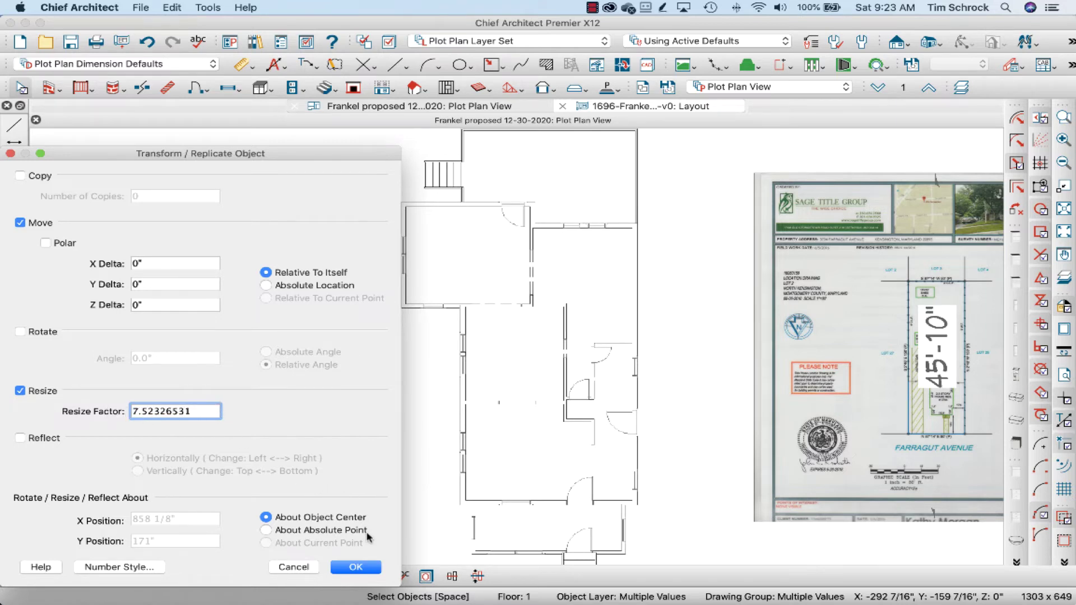
{"action": "left_click", "coordinate": [356, 568]}
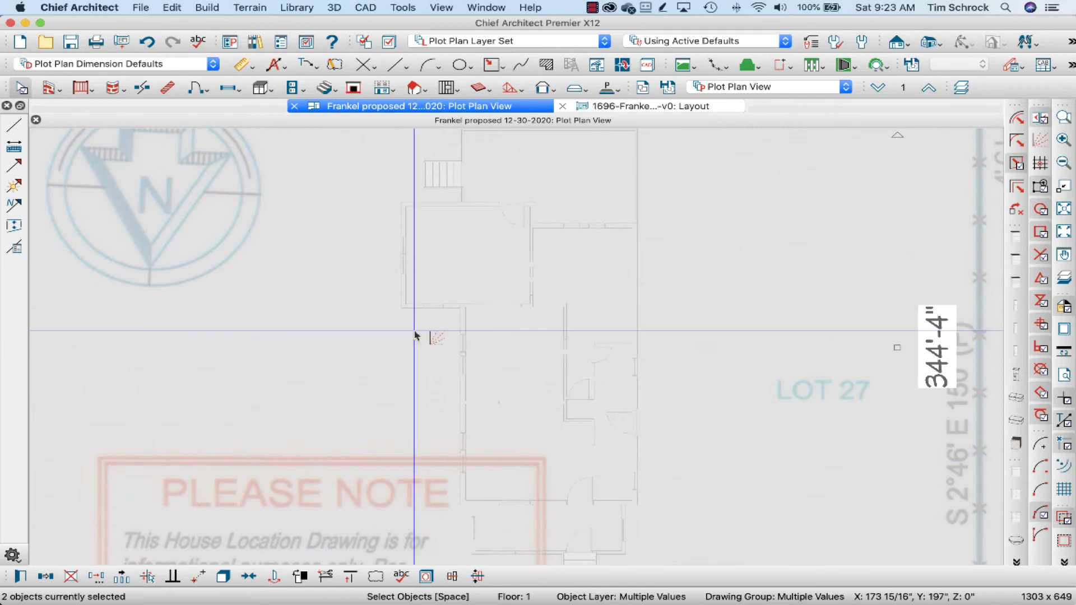
Move the enlarged plat and its traced line off the floor plan into the empty area beside it.
{"action": "key", "text": "F6"}
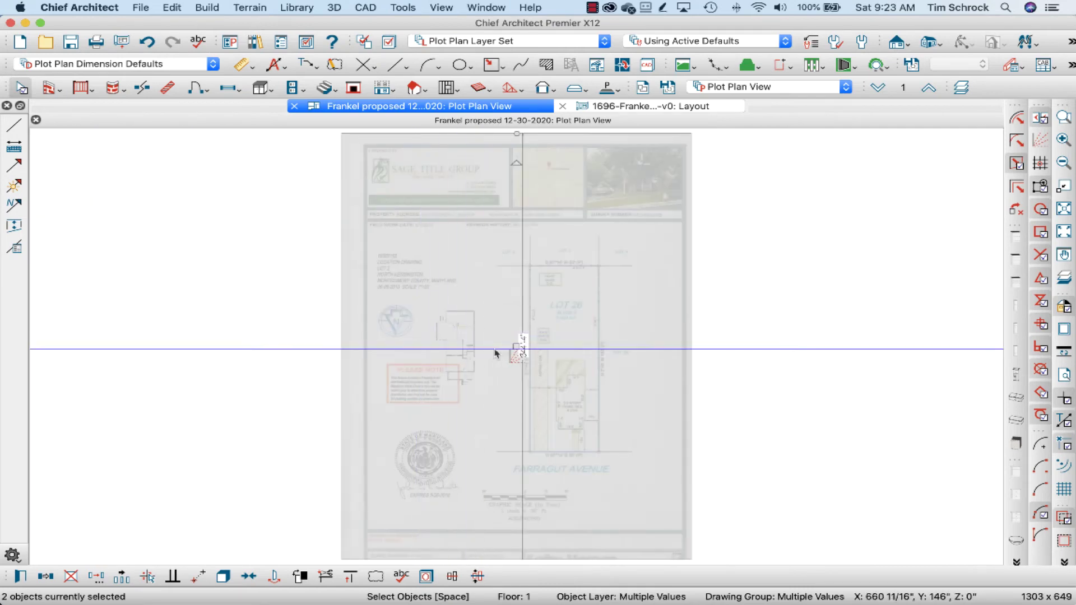
{"action": "left_click_drag", "start_coordinate": [514, 352], "coordinate": [752, 325]}
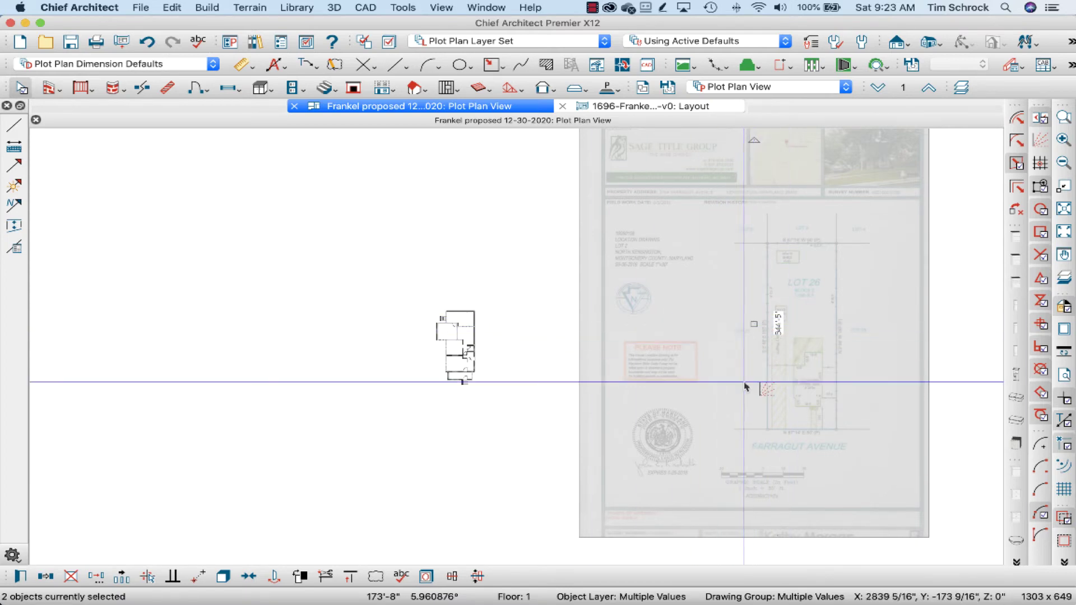
{"action": "key", "text": "w"}
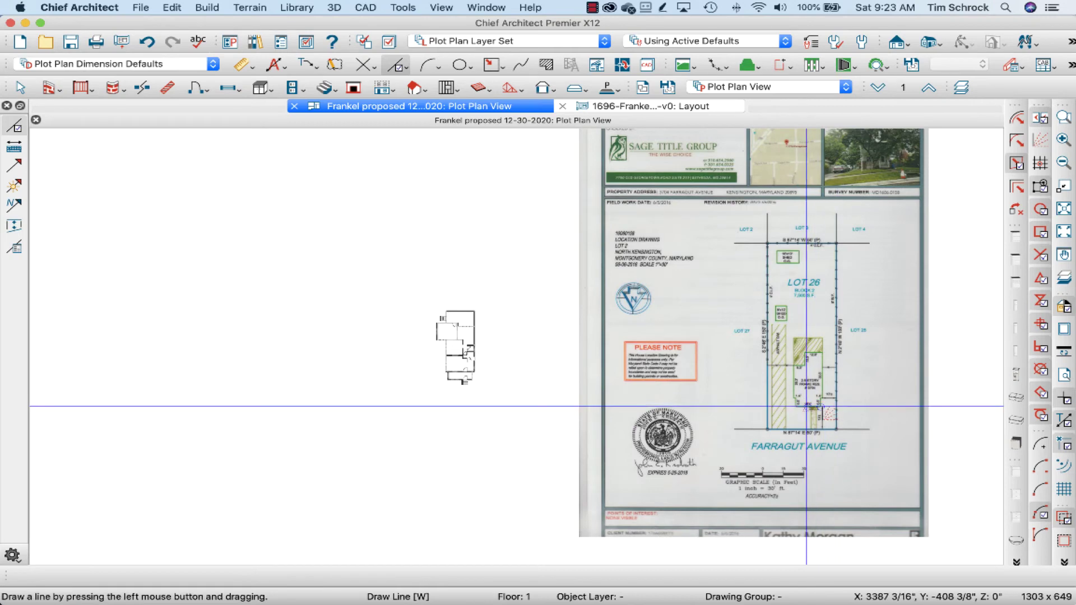
Check the scaled length of the traced 18.0' wall line in its specification and copy its angle, leaving the line unchanged.
{"action": "left_click_drag", "start_coordinate": [784, 407], "coordinate": [835, 407]}
{"action": "double_click", "coordinate": [809, 408]}
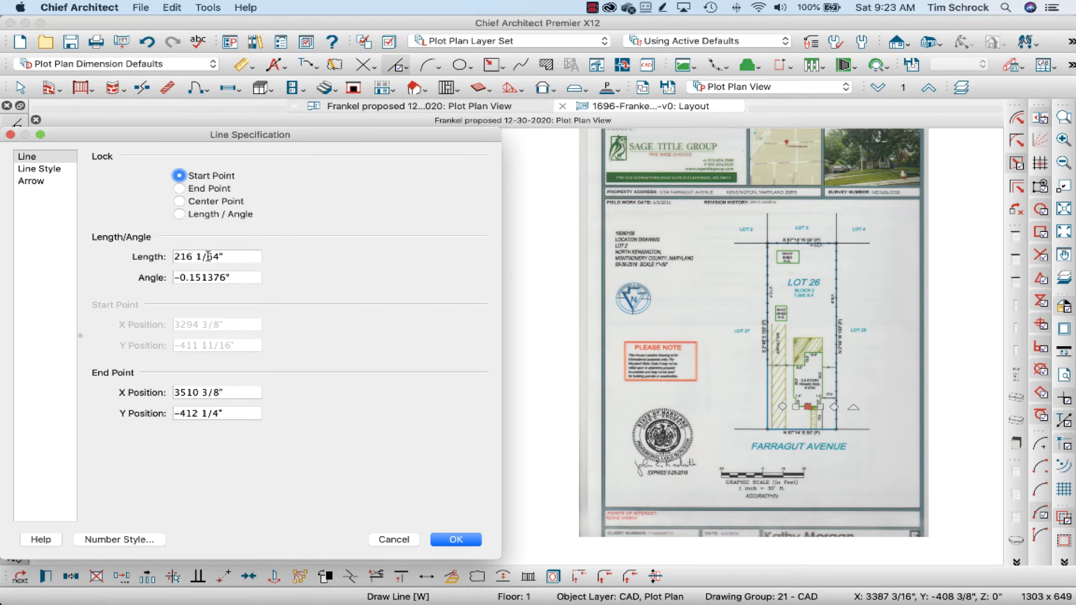
{"action": "left_click", "coordinate": [237, 279]}
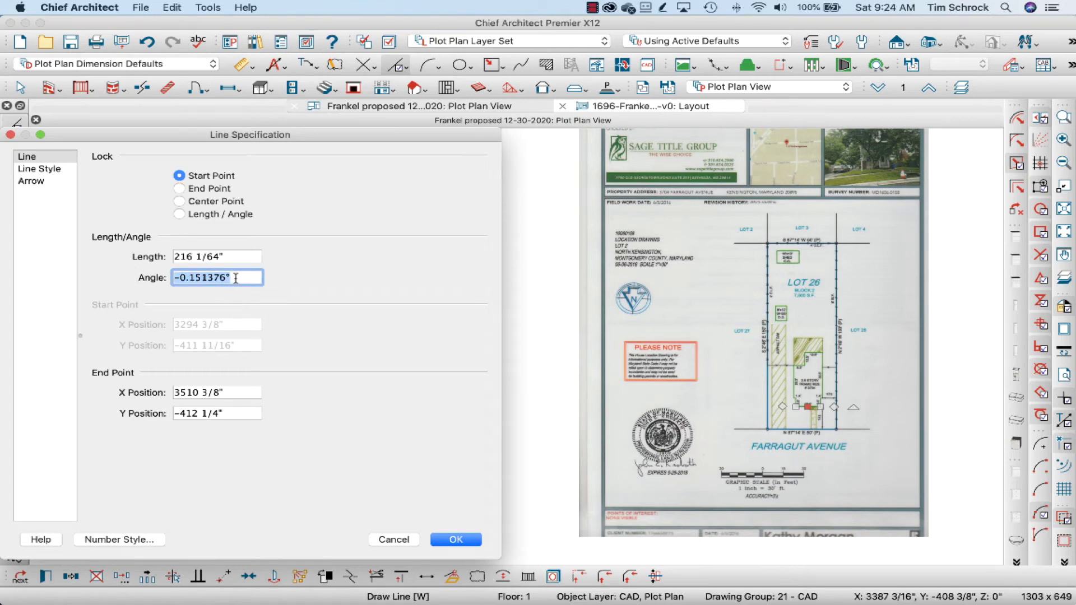
{"action": "left_click_drag", "start_coordinate": [236, 277], "coordinate": [172, 278]}
{"action": "key", "text": "super+c"}
{"action": "left_click", "coordinate": [391, 540]}
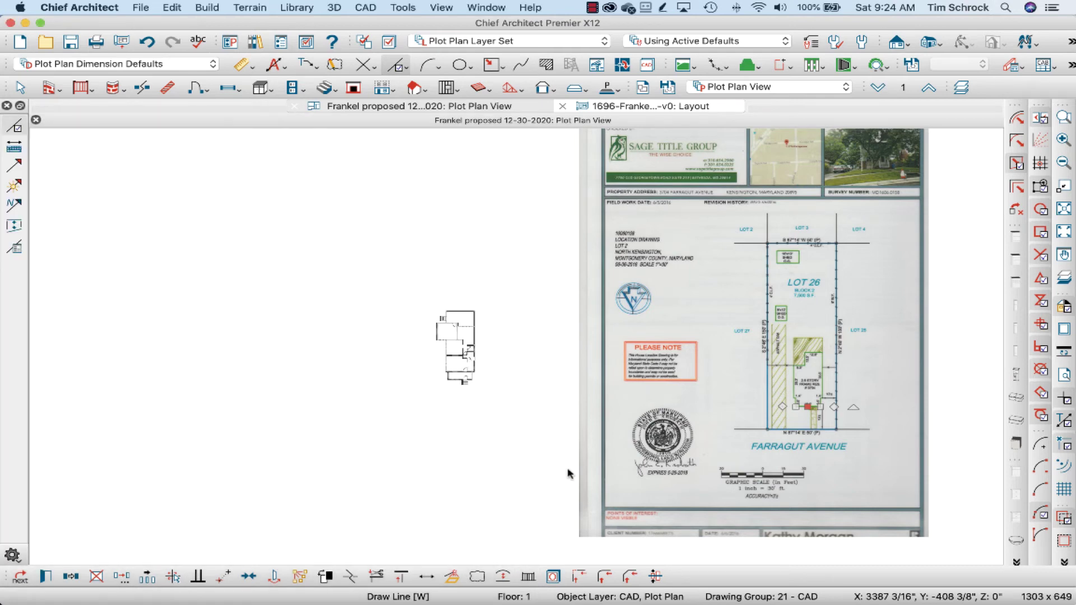
Rotate the plat PDF box and traced line together about their center using the copied line angle as a relative angle.
{"action": "left_click", "coordinate": [667, 395]}
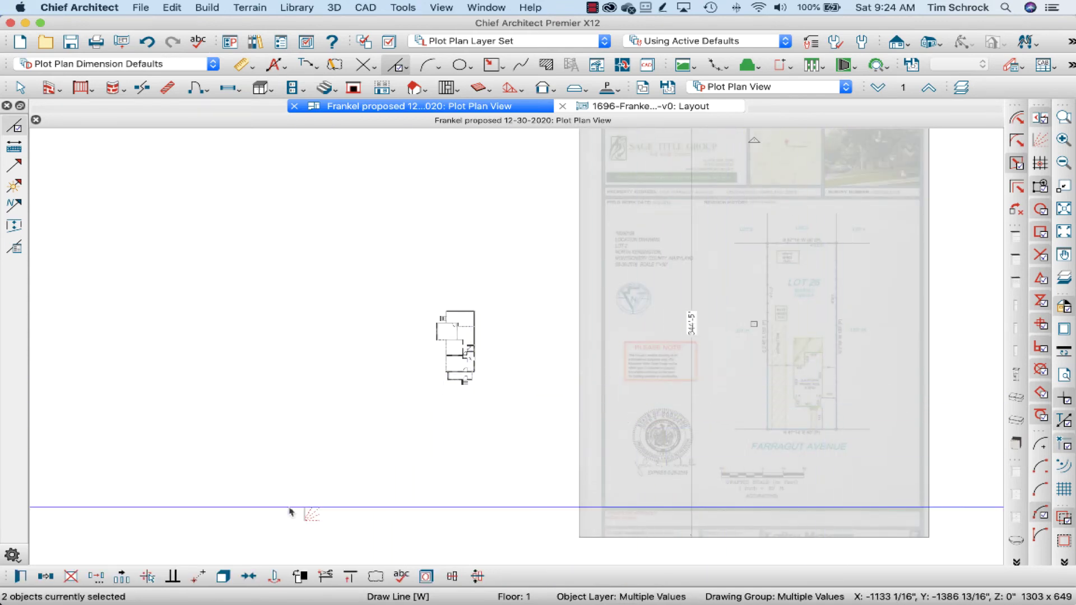
{"action": "left_click", "coordinate": [96, 577]}
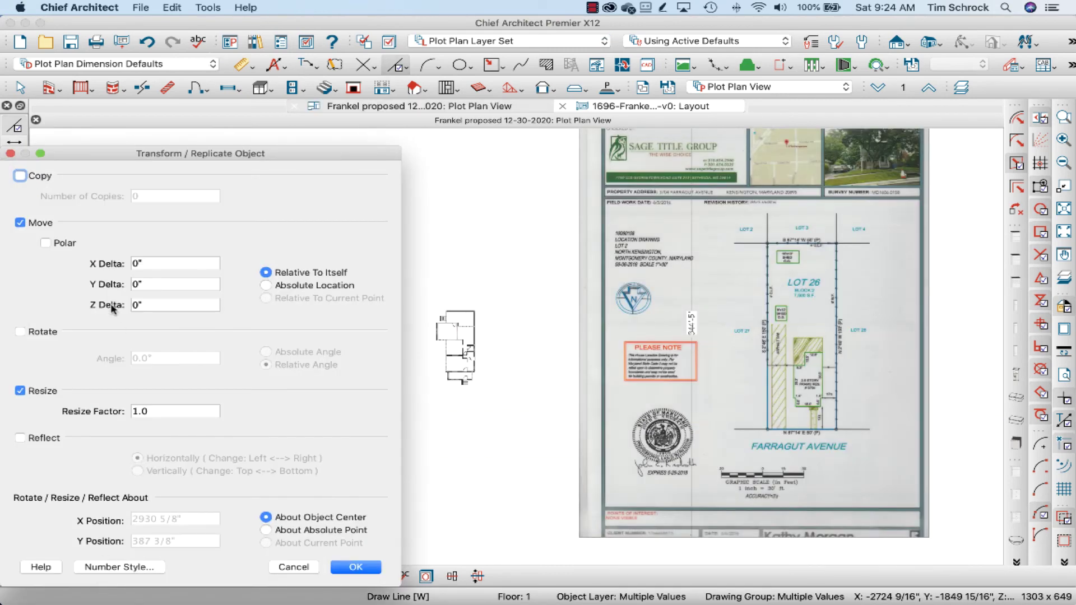
{"action": "left_click", "coordinate": [35, 394]}
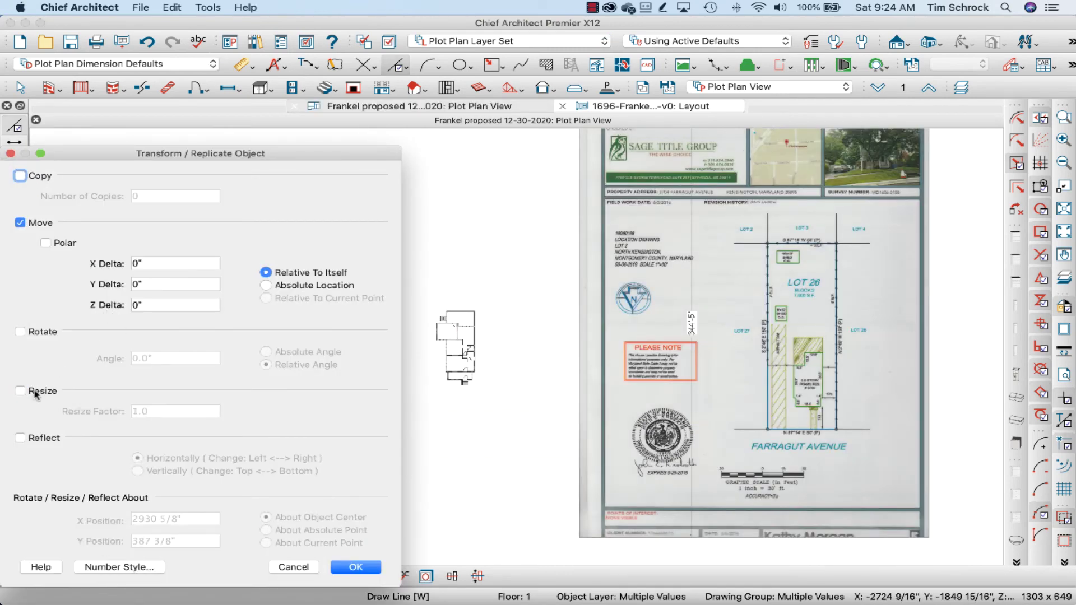
{"action": "left_click", "coordinate": [40, 336]}
{"action": "left_click", "coordinate": [185, 359]}
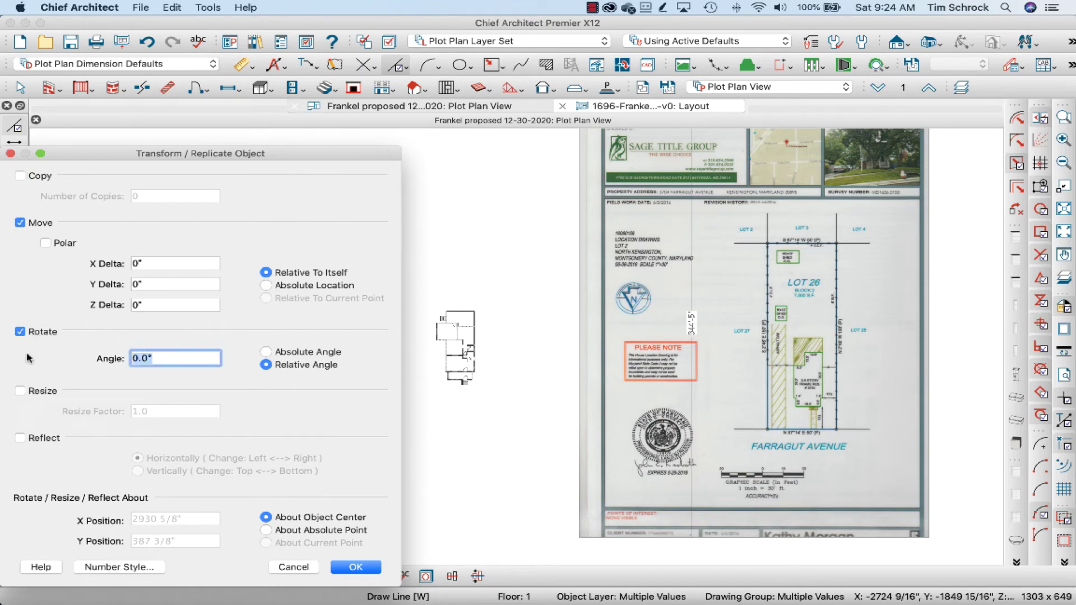
{"action": "key", "text": "super+v"}
{"action": "left_click", "coordinate": [356, 568]}
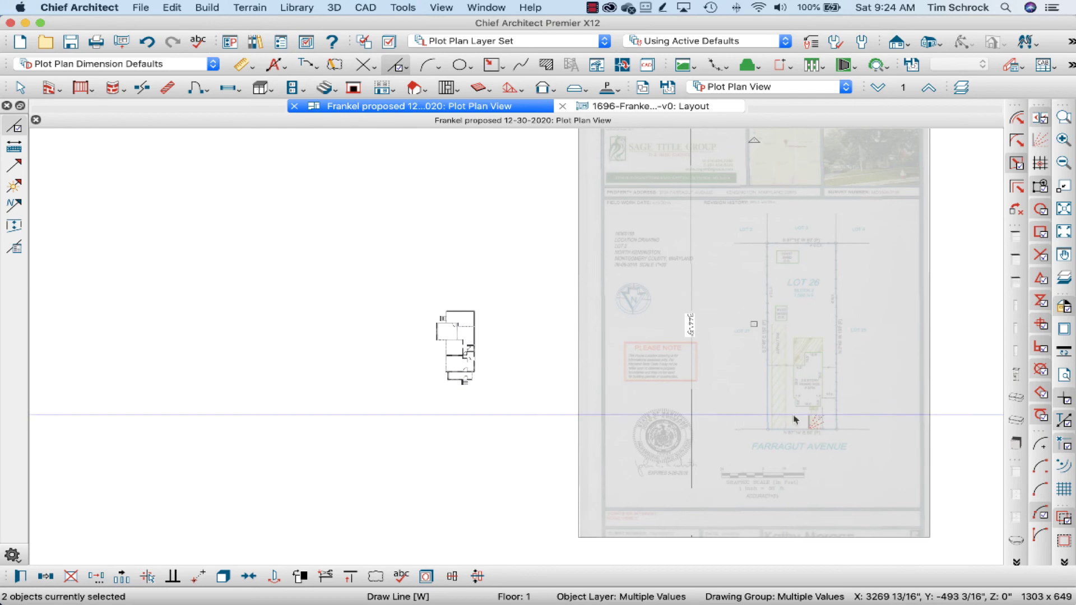
Move the plat PDF box point to point, from the plat house's front left corner to the floor plan's matching front left corner.
{"action": "left_click", "coordinate": [778, 430]}
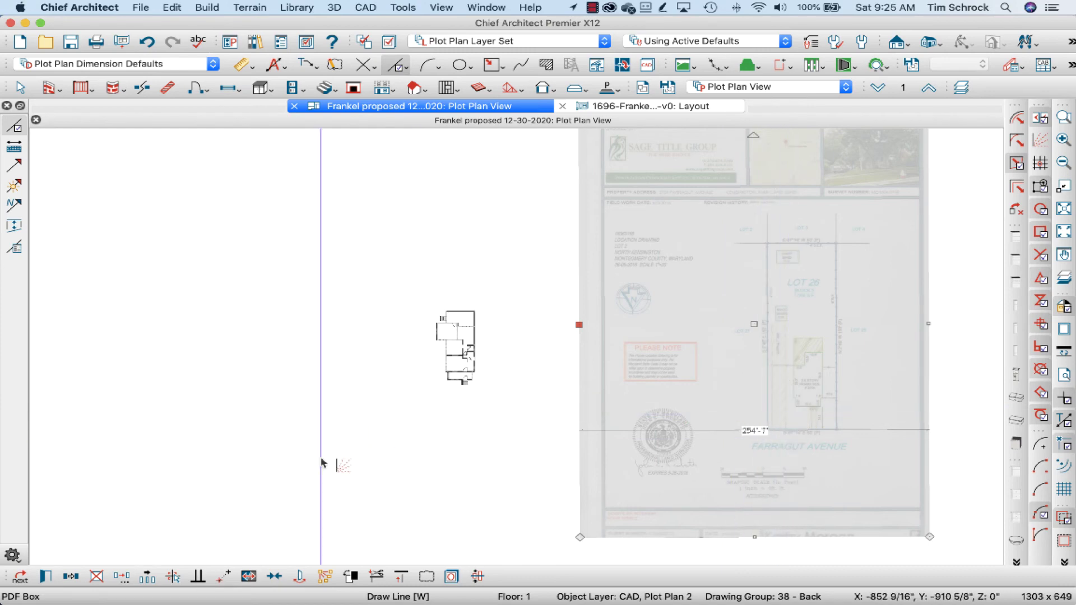
{"action": "left_click", "coordinate": [223, 578]}
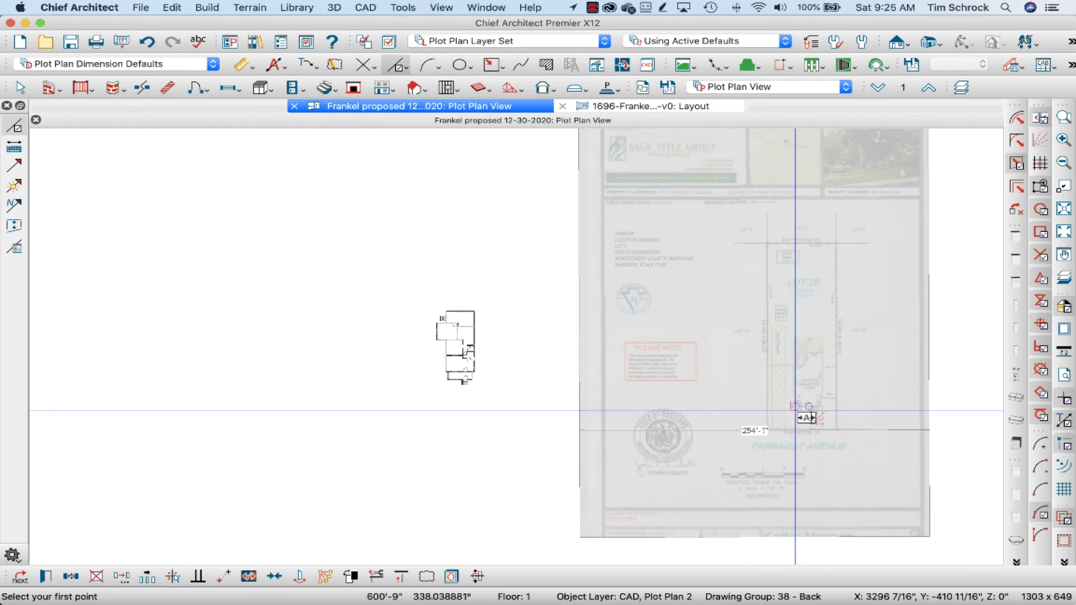
{"action": "left_click", "coordinate": [796, 410]}
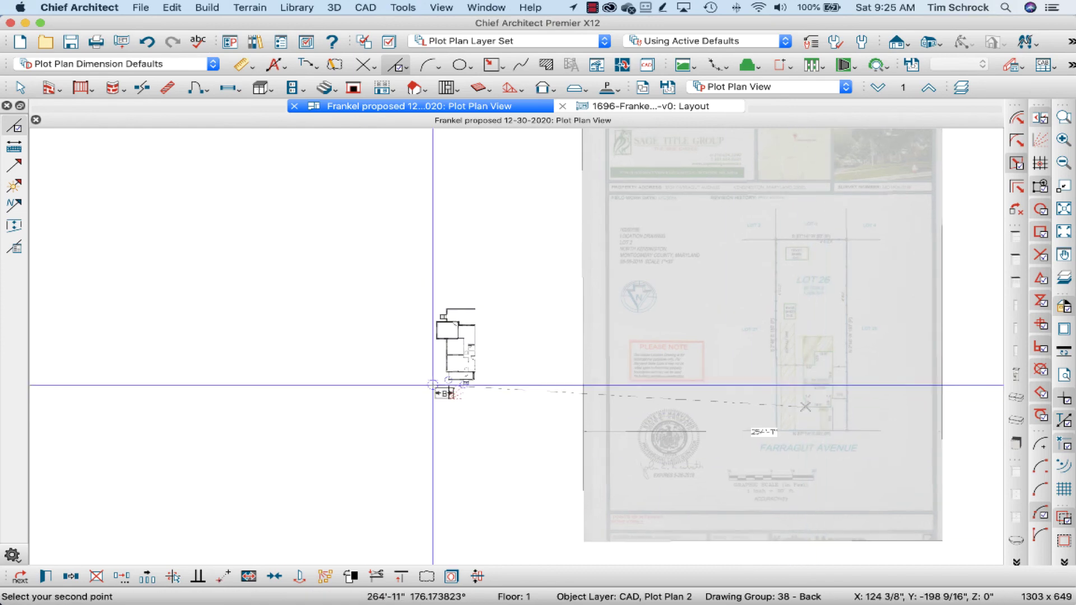
{"action": "scroll", "coordinate": [460, 379], "scroll_direction": "up", "scroll_amount": 2}
{"action": "scroll", "coordinate": [460, 379], "scroll_direction": "up", "scroll_amount": 2}
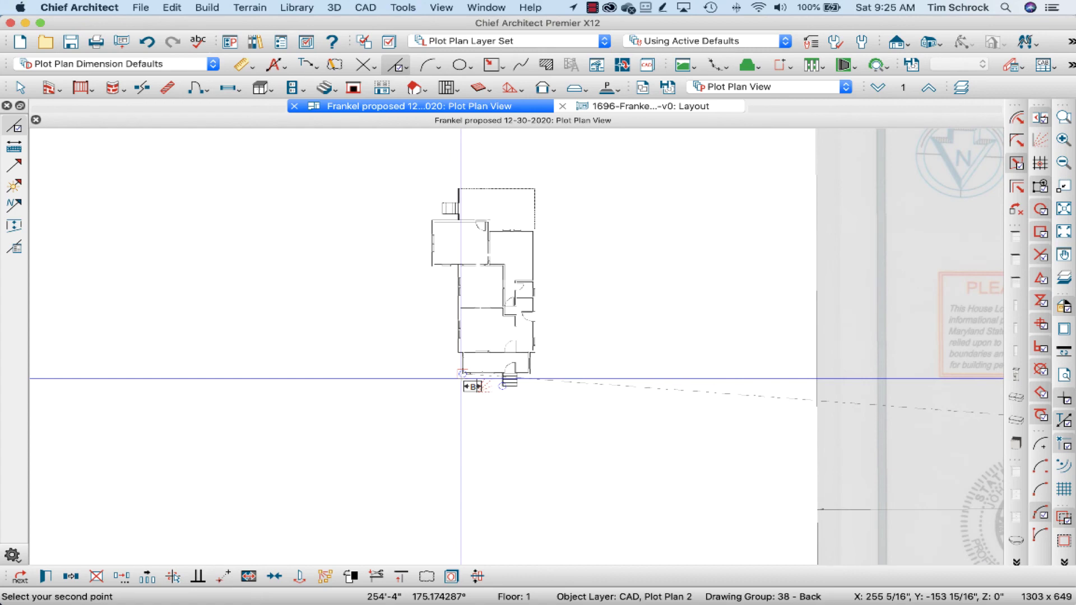
{"action": "scroll", "coordinate": [461, 379], "scroll_direction": "up", "scroll_amount": 3}
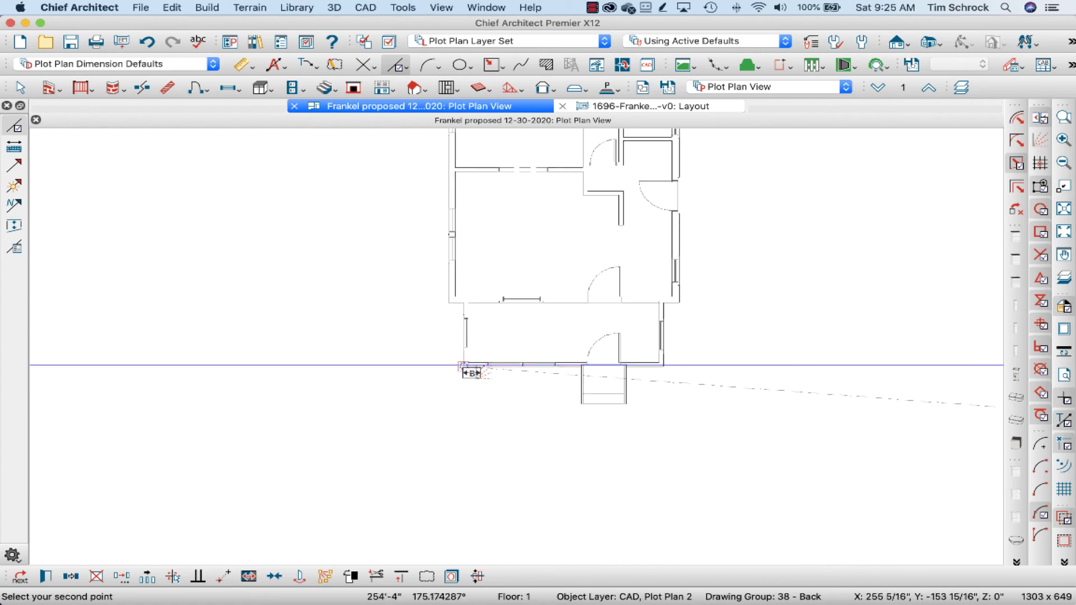
{"action": "left_click", "coordinate": [462, 365]}
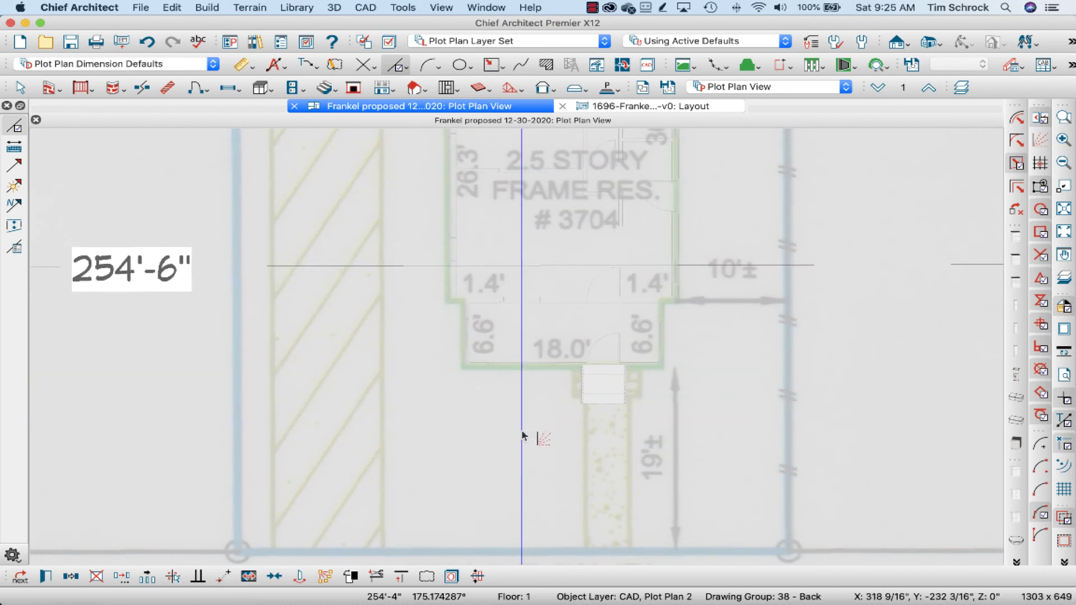
{"action": "scroll", "coordinate": [522, 436], "scroll_direction": "down", "scroll_amount": 5}
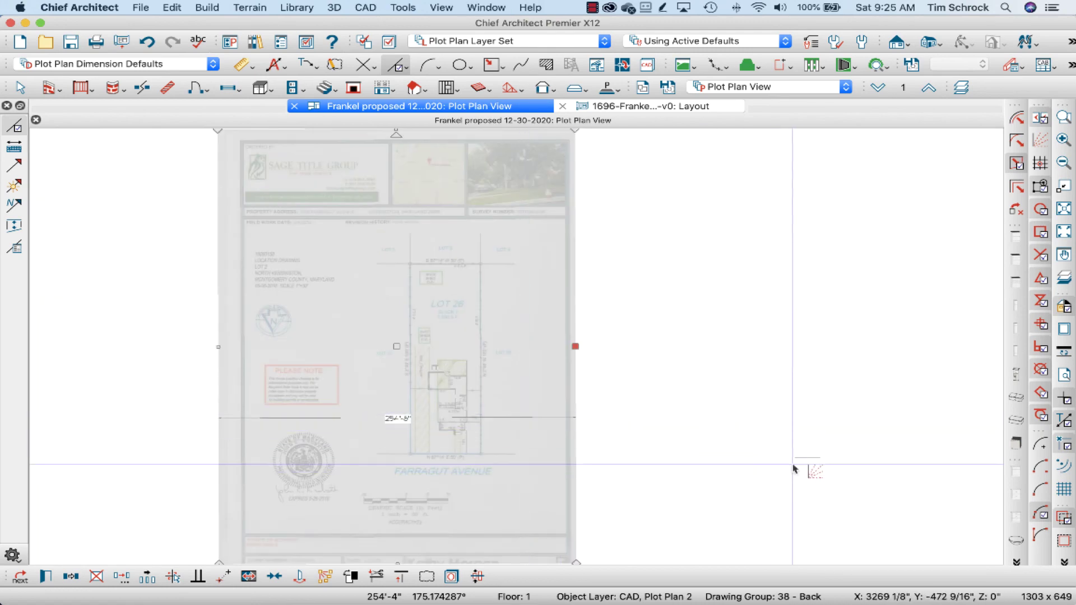
{"action": "key", "text": "Escape"}
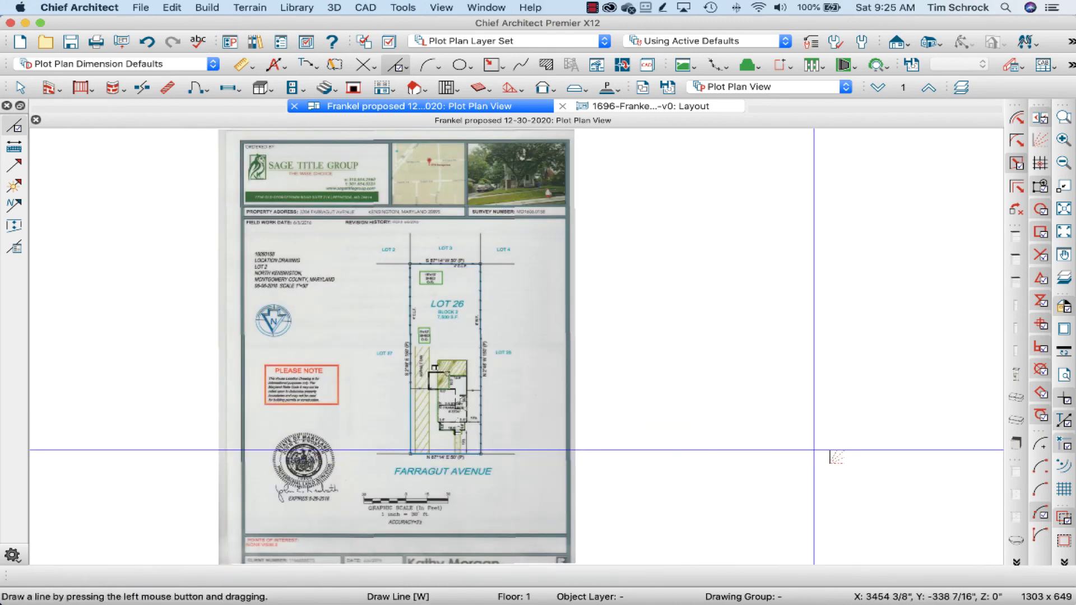